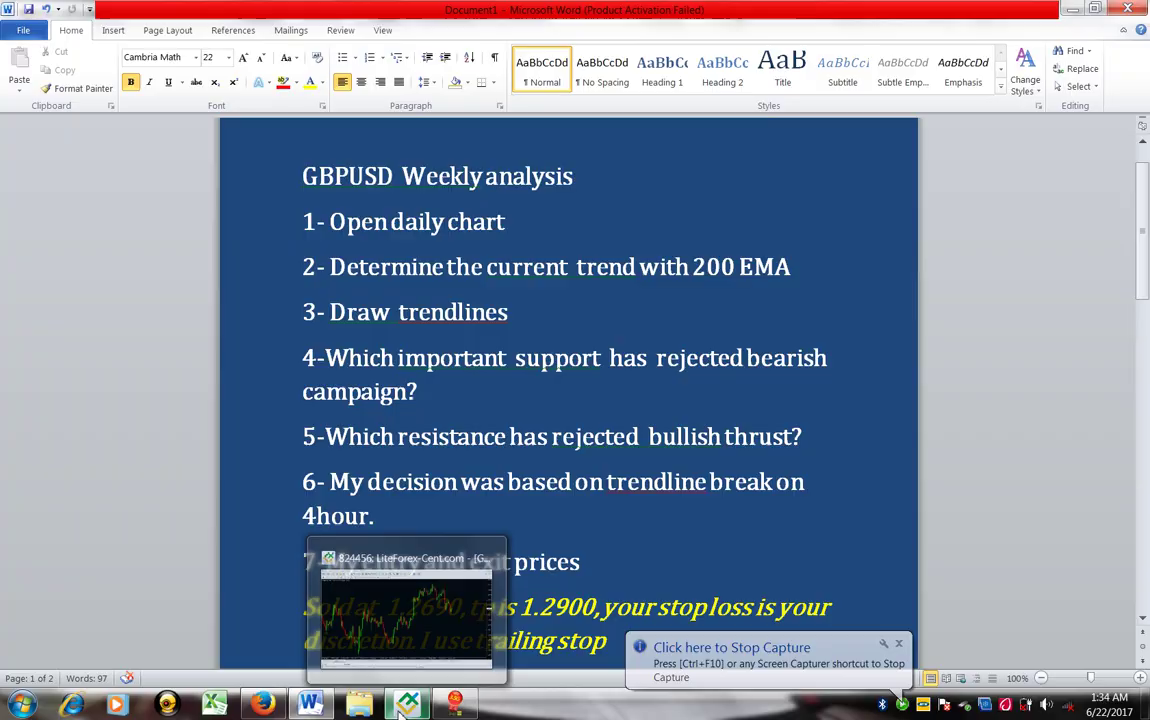
- Review the GBPUSD weekly analysis outline in Word alongside the daily GBPUSD chart in MetaTrader
click(313, 704)
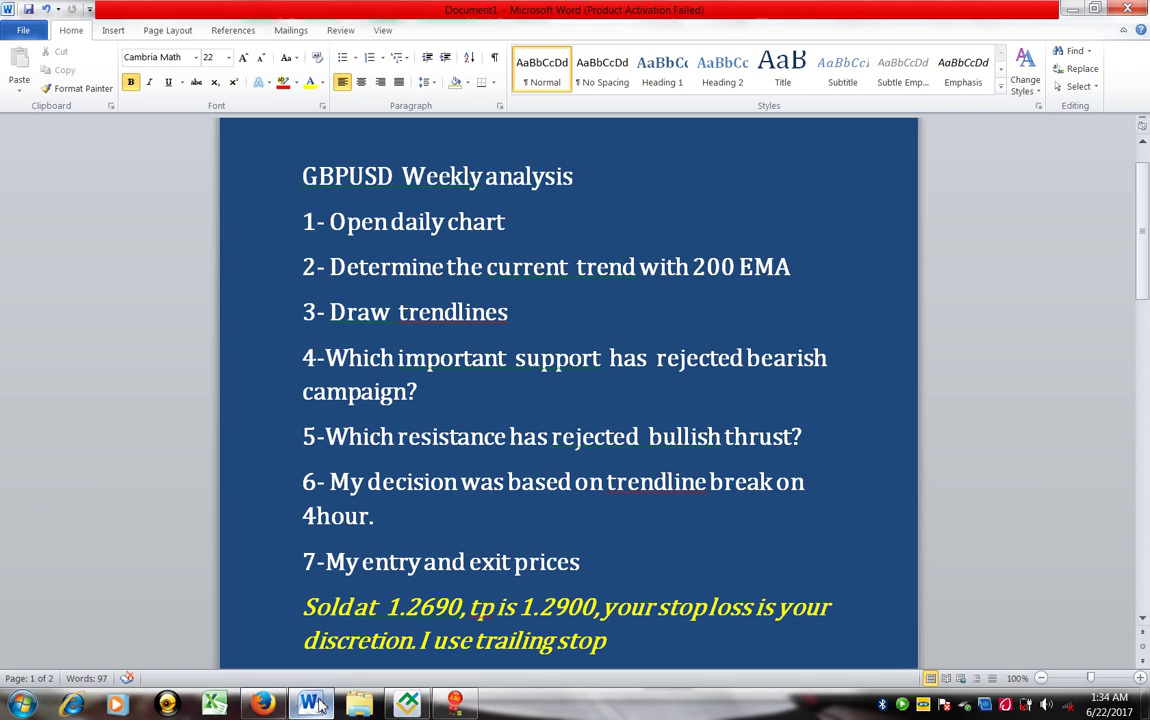
click(410, 705)
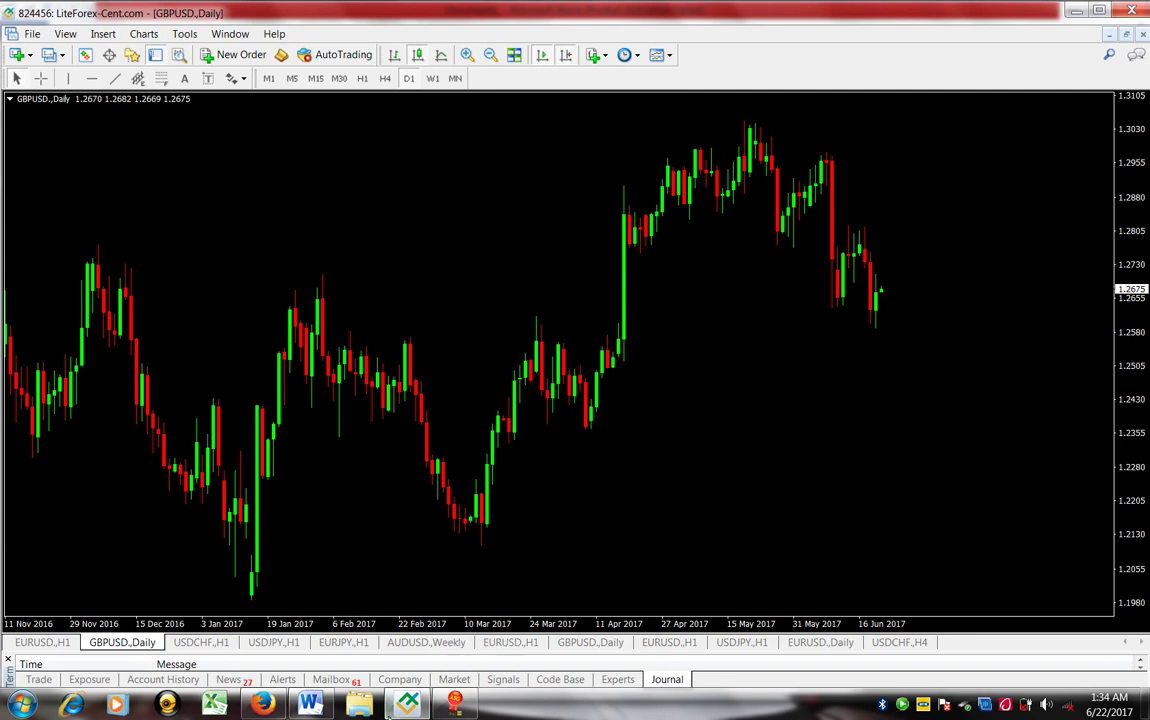
mouse_move(410, 710)
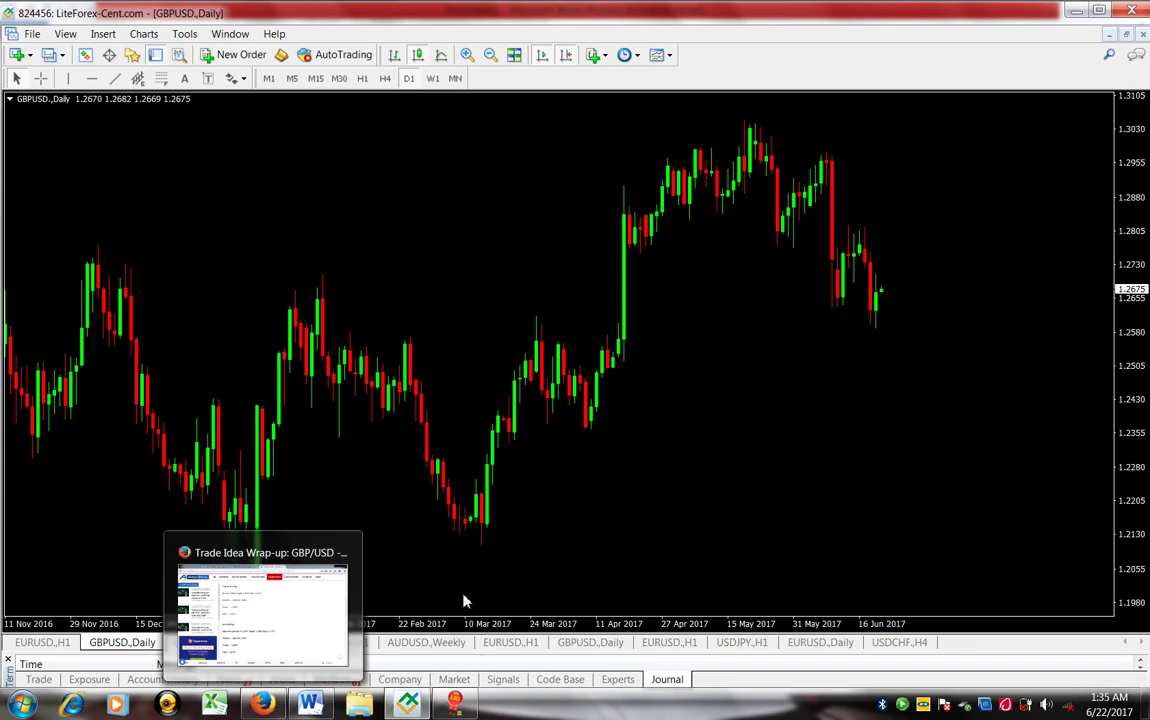
click(311, 706)
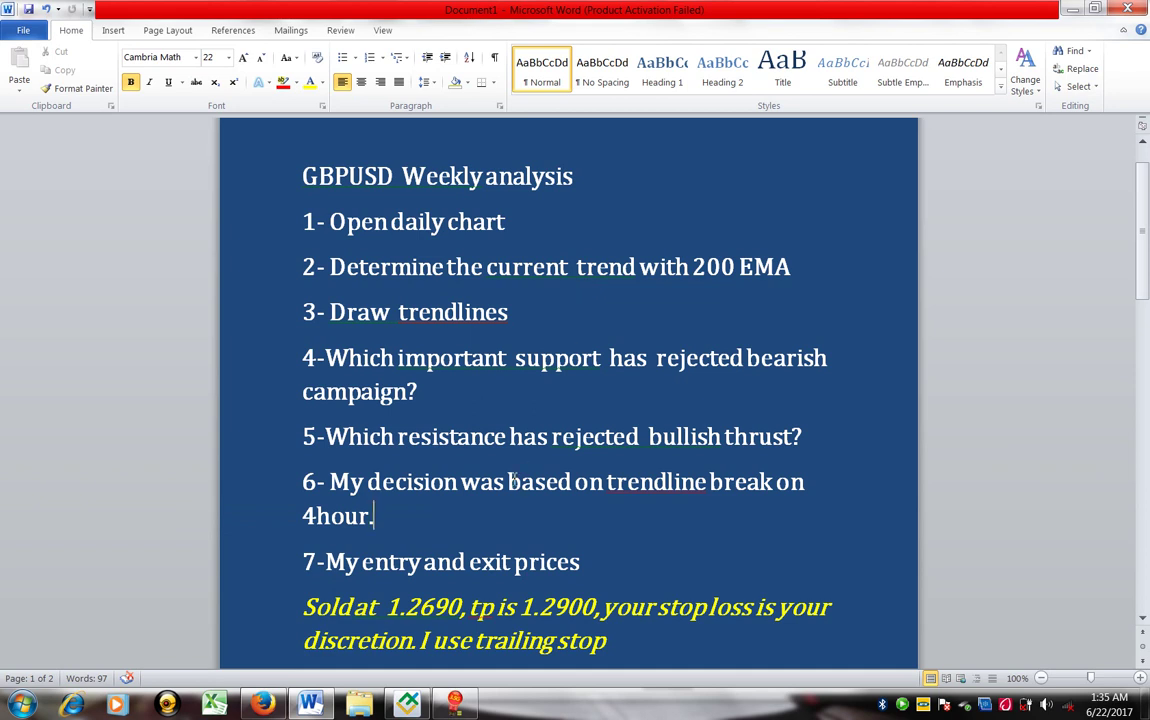
- Switch to MetaTrader and start a Moving Average indicator with a period of 200 on the GBPUSD daily chart
click(418, 706)
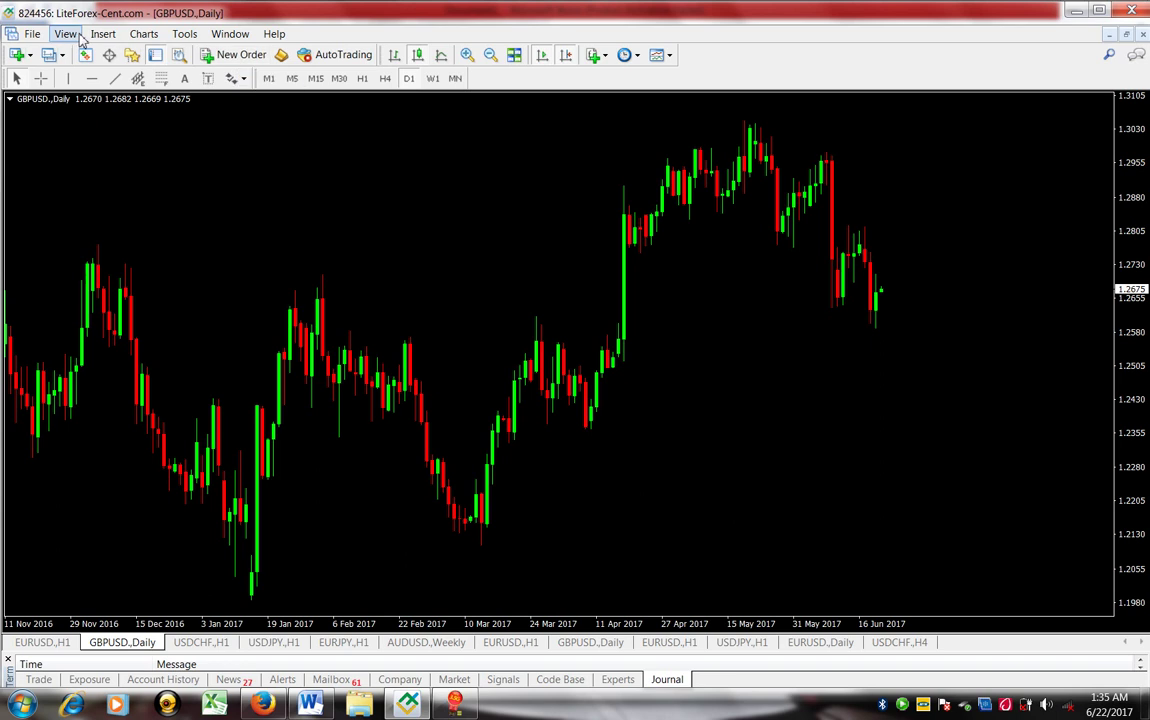
click(595, 62)
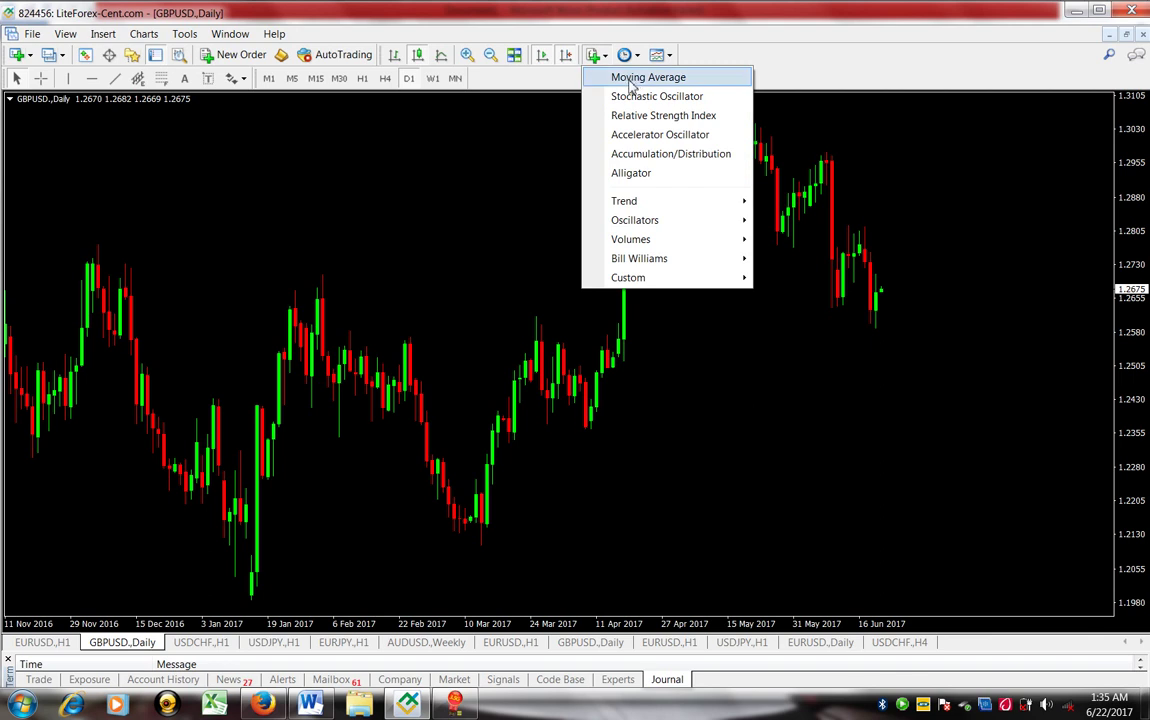
click(634, 79)
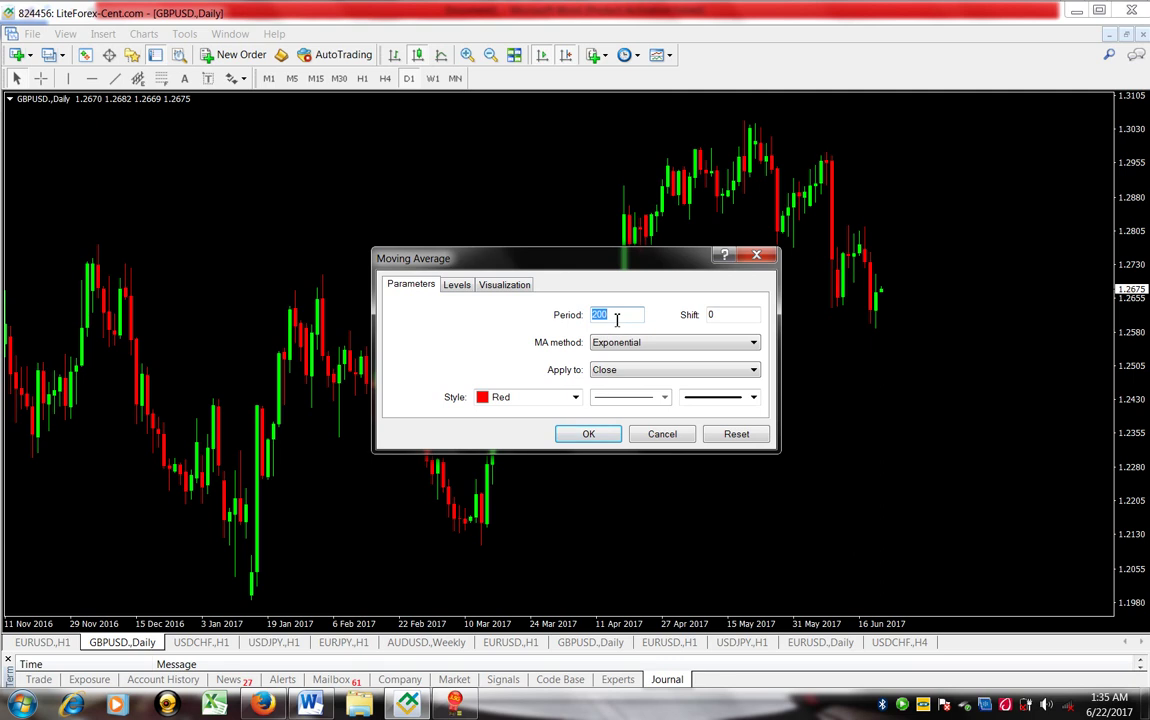
click(616, 318)
key(BackSpace)
key(BackSpace)
key(BackSpace)
text(50)
key(BackSpace)
key(BackSpace)
text(200)
- Keep the Exponential method for the moving average and apply the indicator to the chart
click(655, 349)
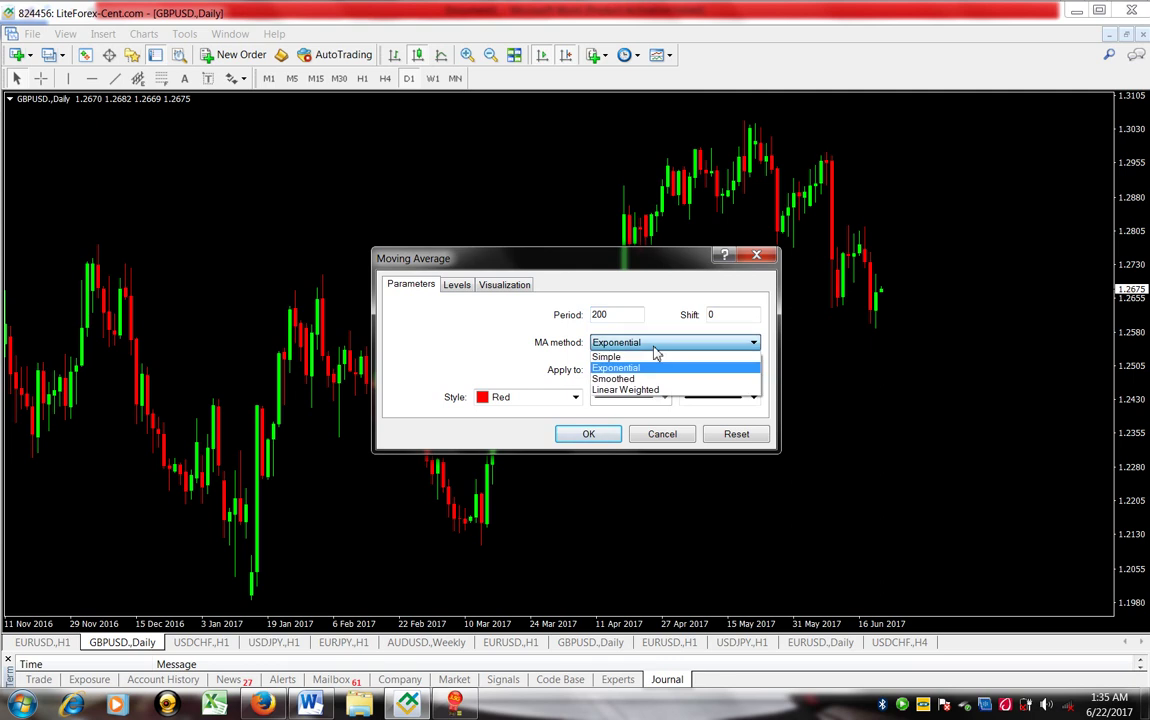
click(655, 350)
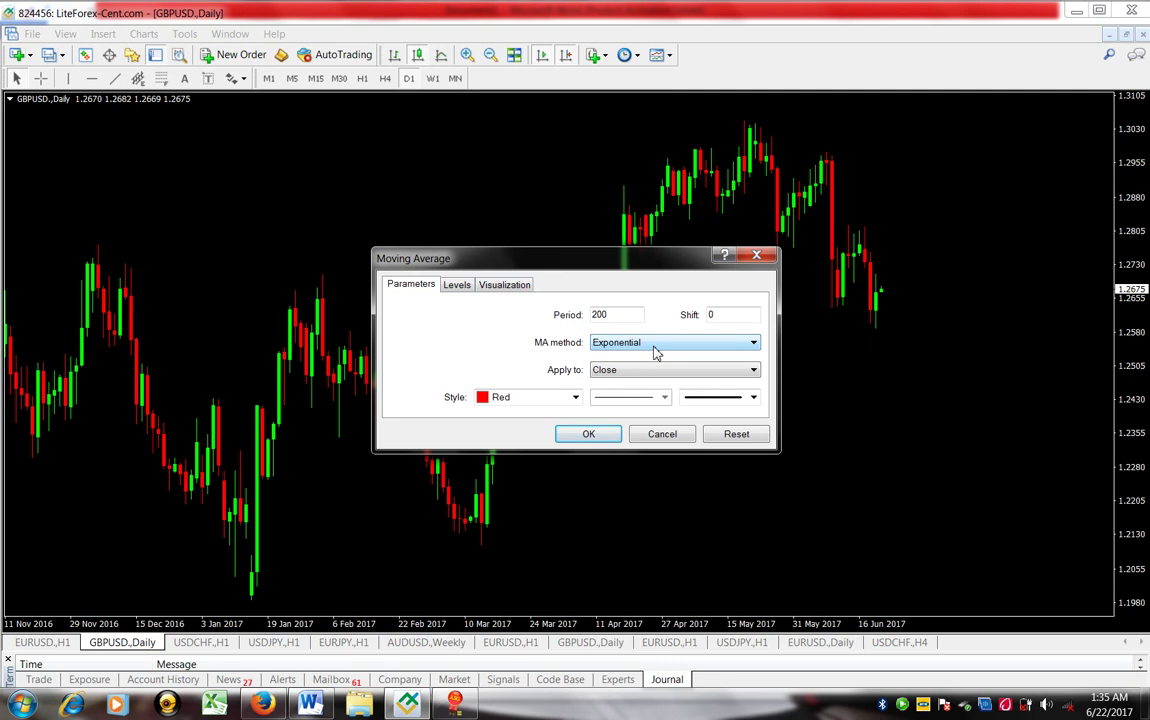
click(605, 438)
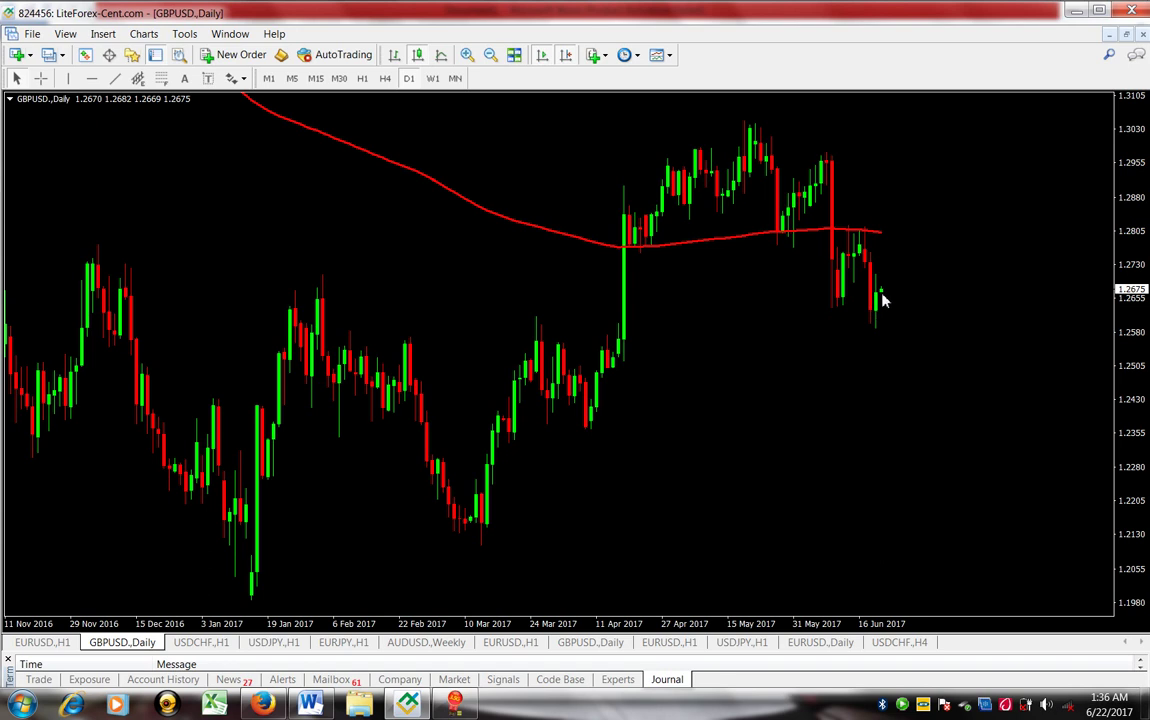
- Check the outline in Word, return to MetaTrader and draw an ascending trendline from the mid-March 2017 low through the early-April low
mouse_move(884, 298)
click(311, 706)
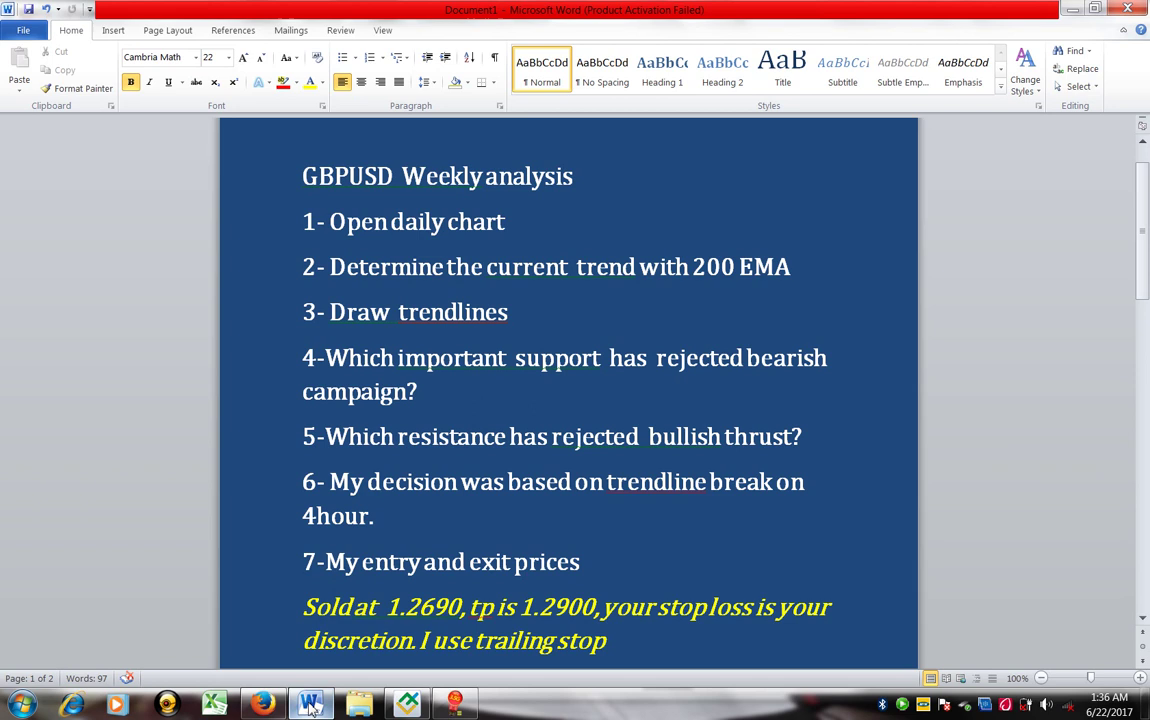
click(407, 705)
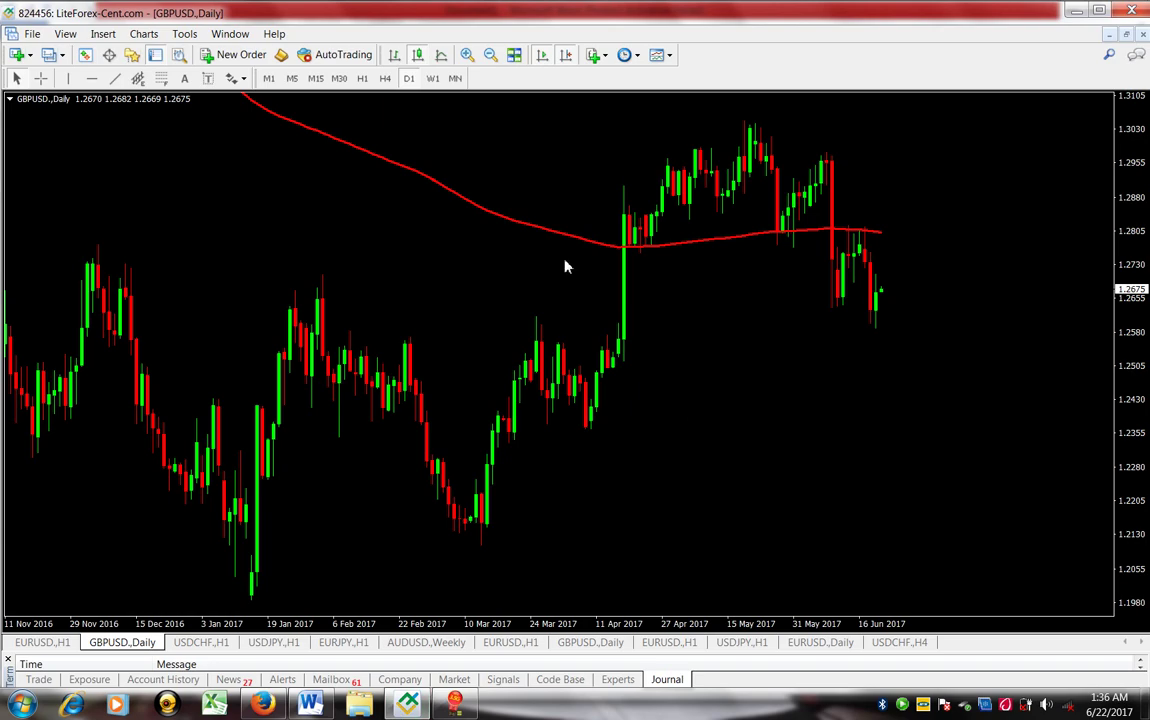
click(115, 84)
drag(521, 526, 593, 437)
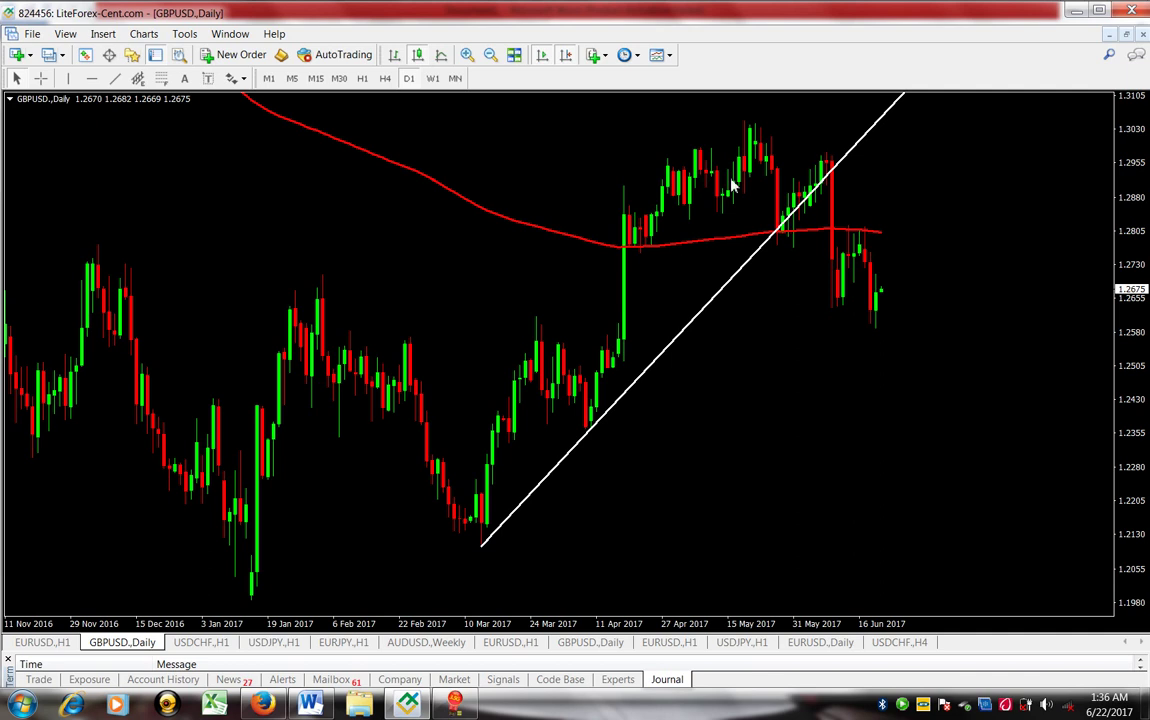
- Consult the outline in Word, return to the MetaTrader daily chart and place a horizontal support line at about 1.2617
mouse_move(724, 243)
mouse_move(826, 180)
click(311, 705)
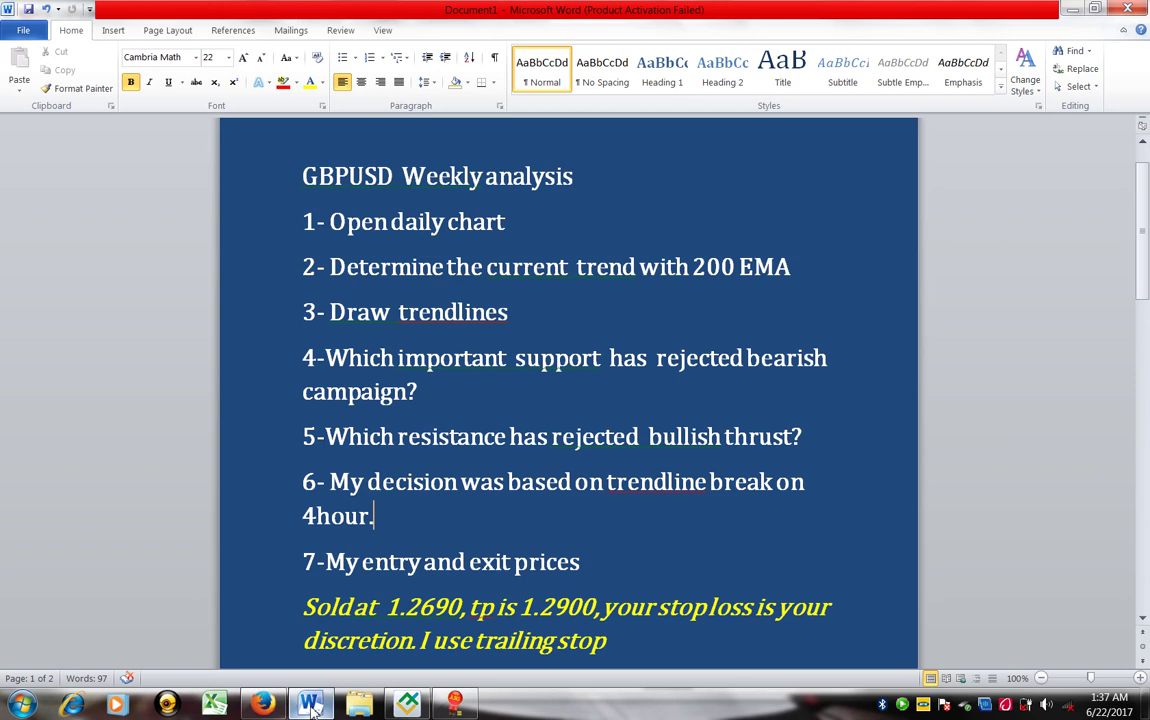
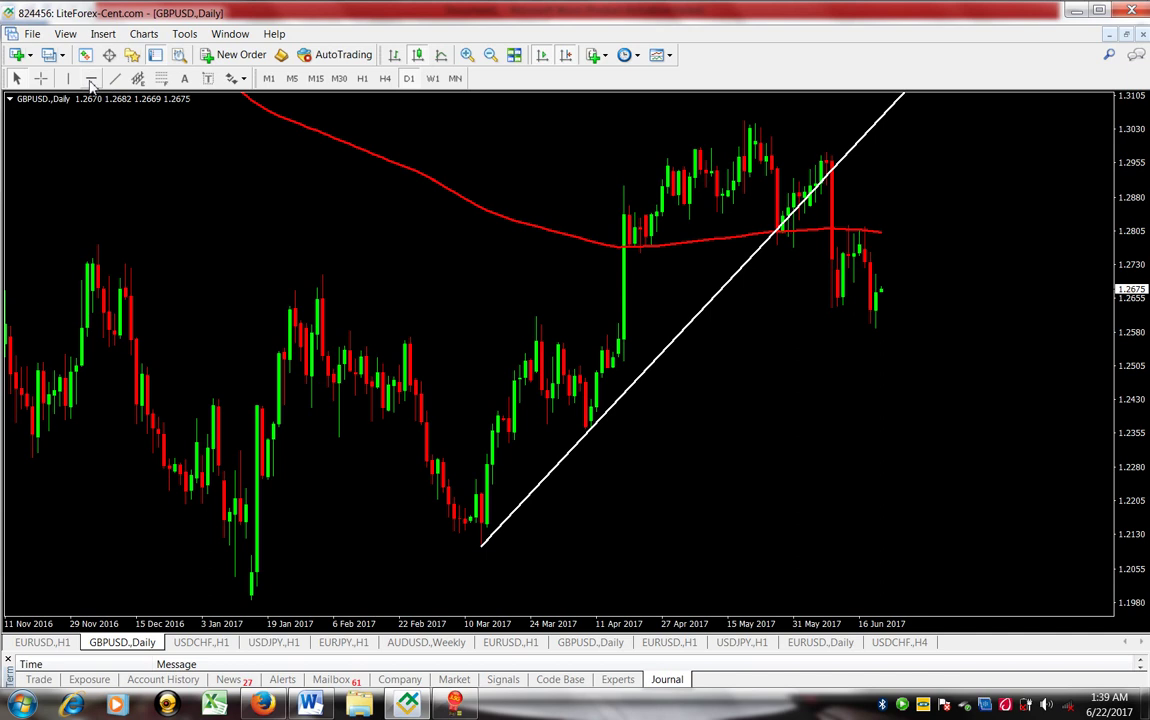
click(91, 79)
drag(752, 319, 793, 320)
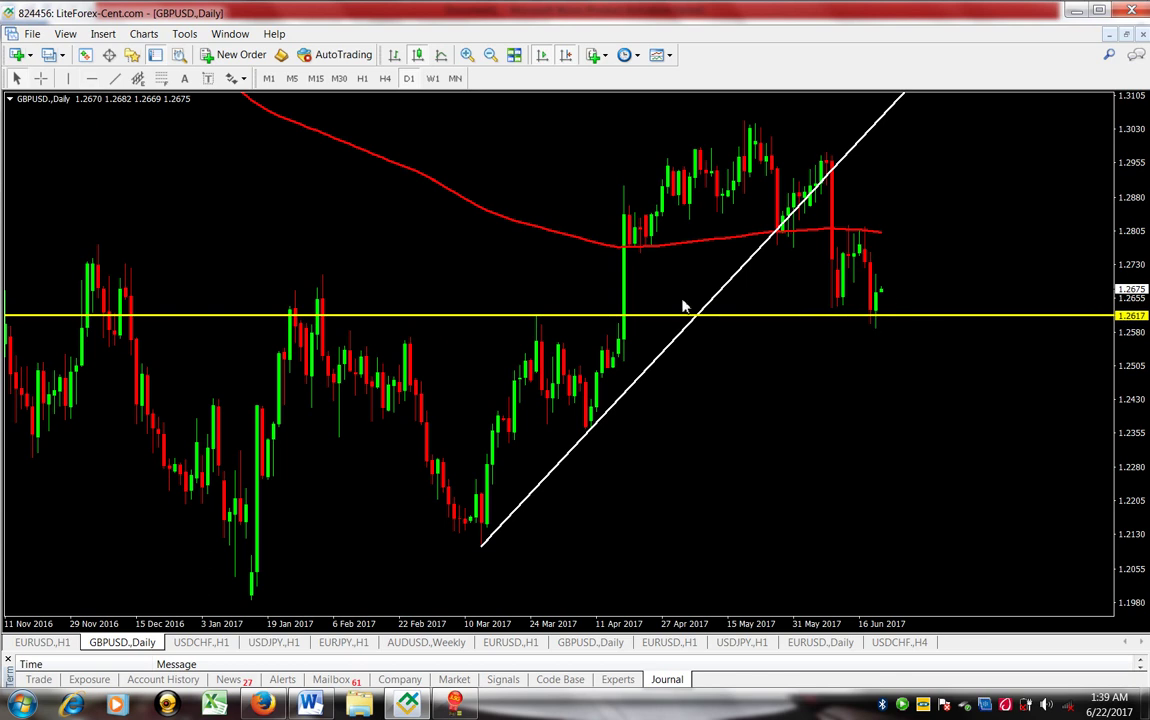
- Change the horizontal support line's colour to Aqua and set its value to 1.2615
mouse_move(538, 346)
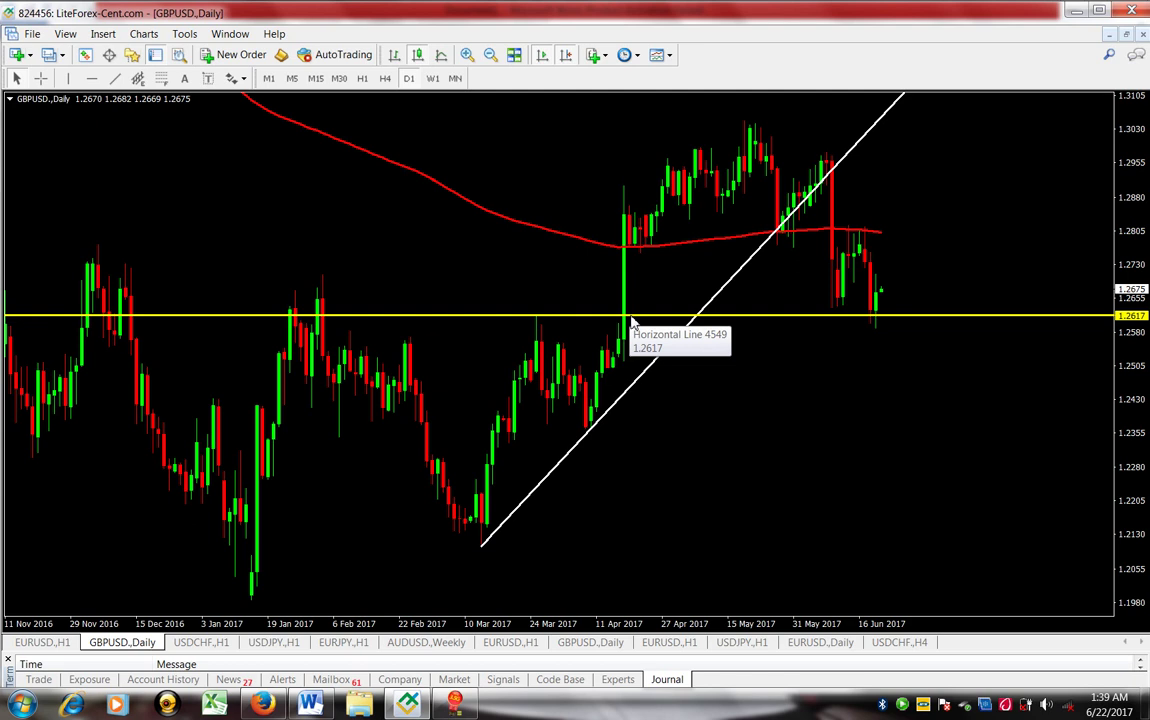
right_click(564, 317)
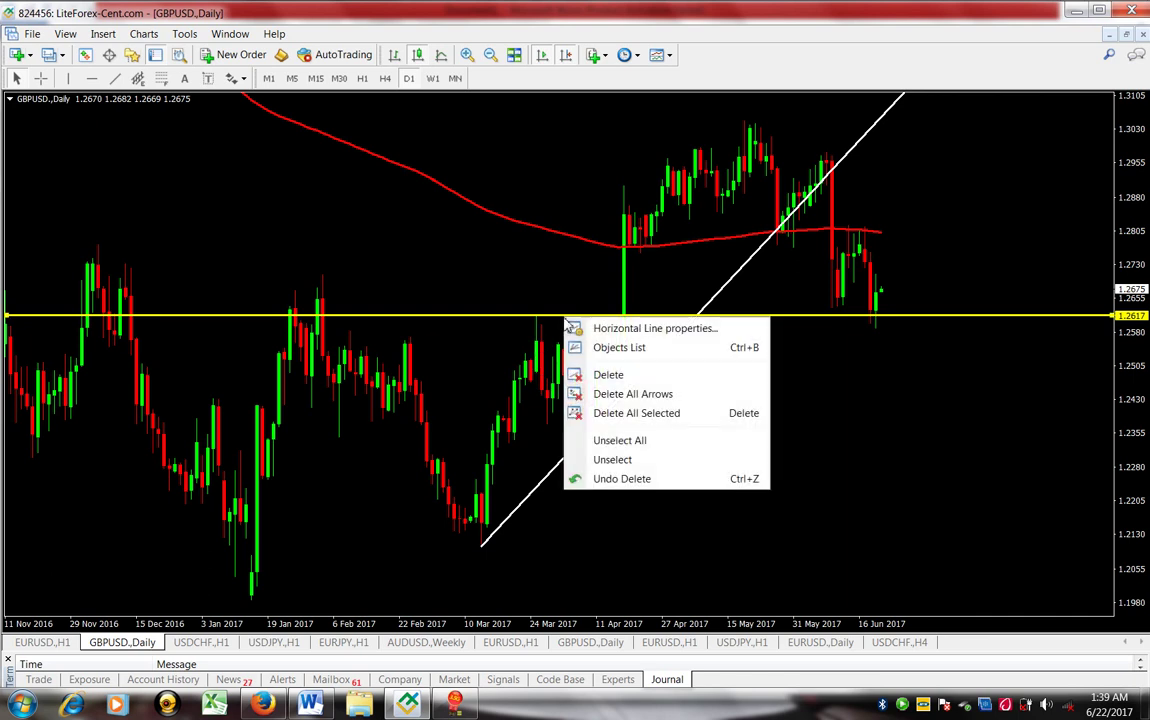
click(598, 326)
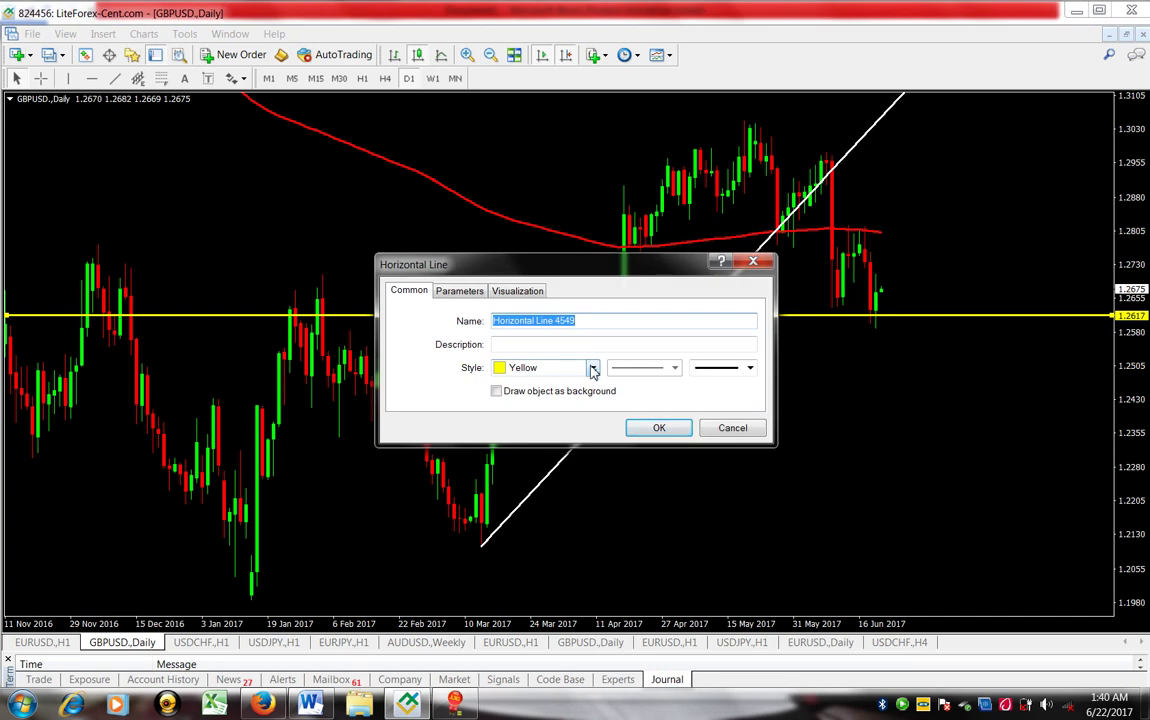
click(592, 368)
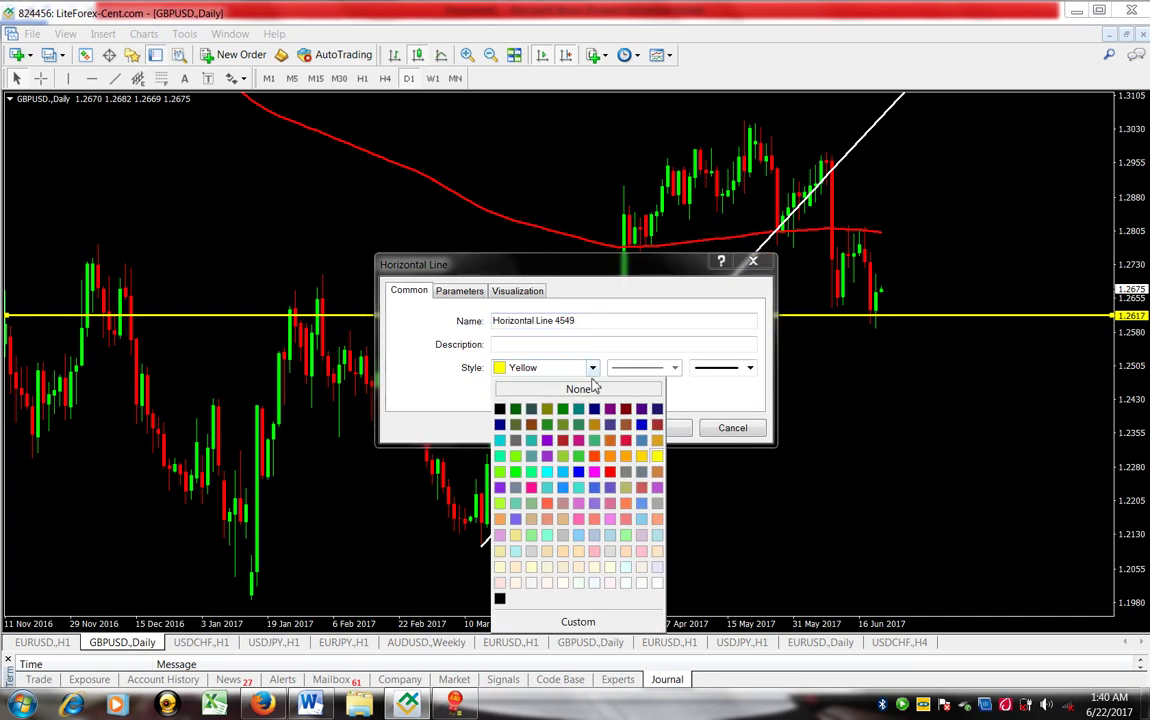
click(546, 472)
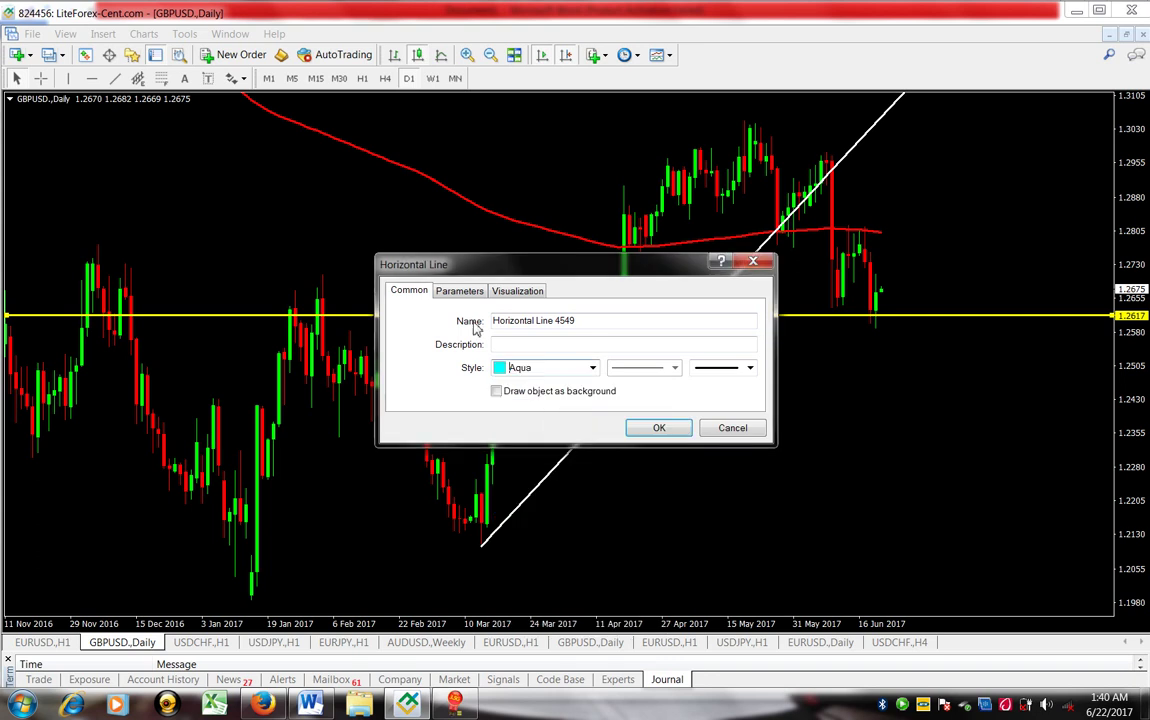
click(458, 296)
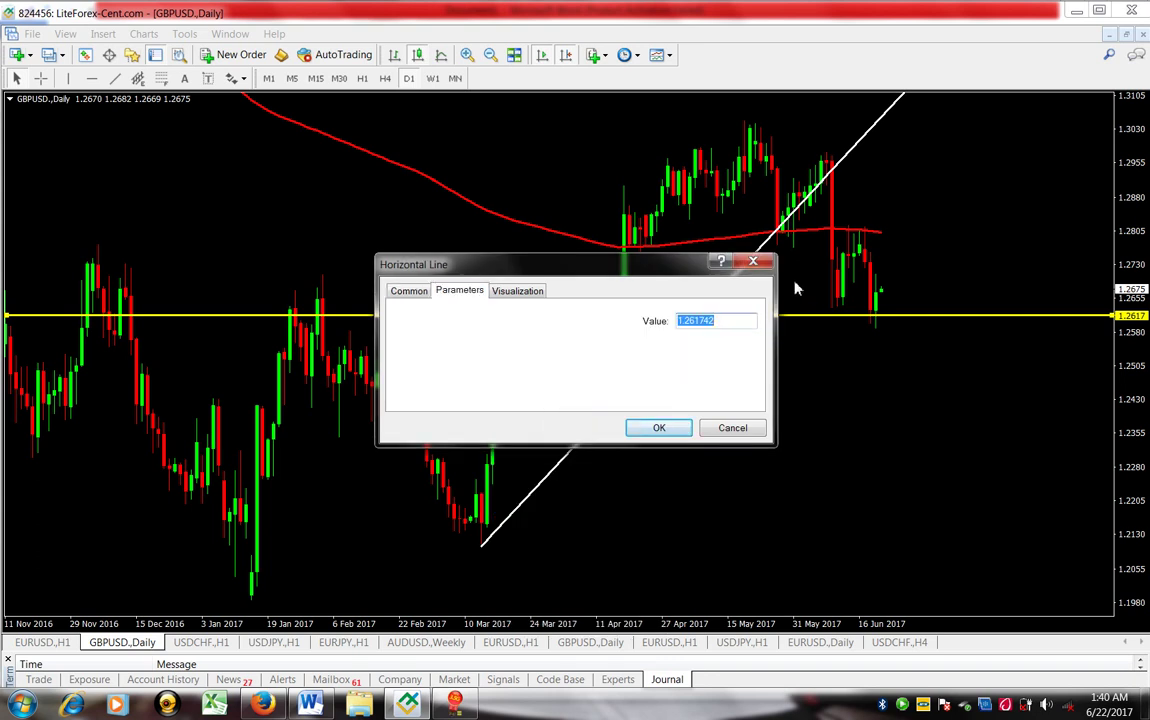
text(1.2615)
click(662, 430)
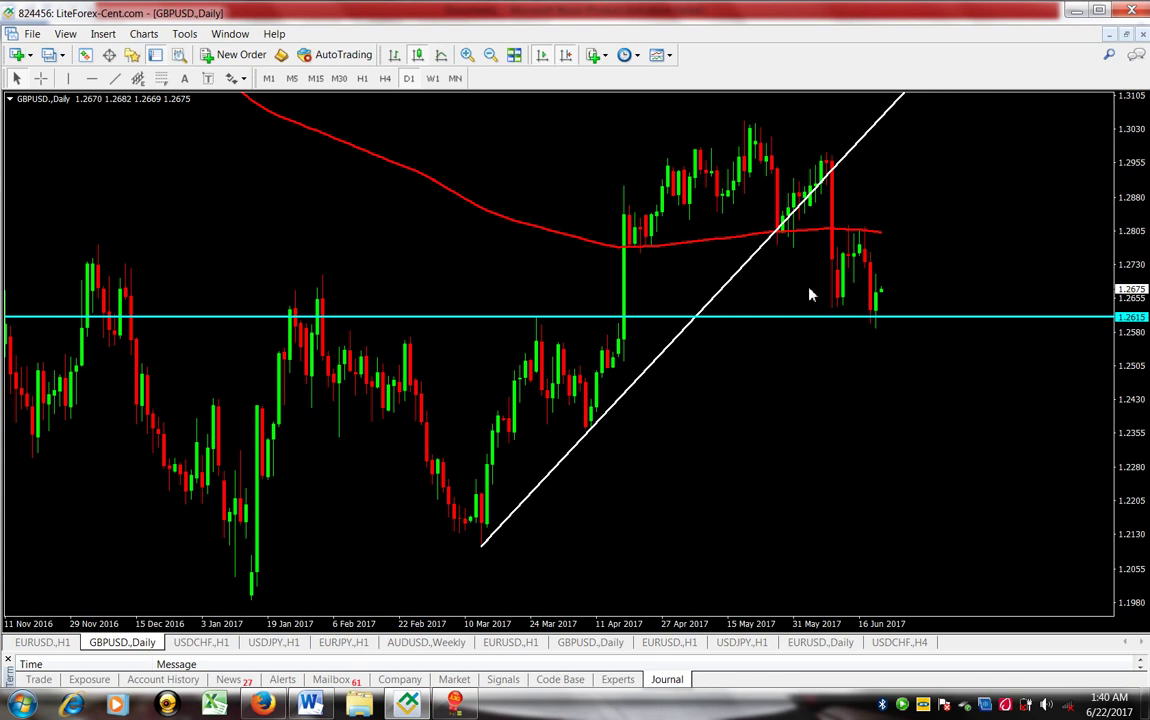
- Place a second horizontal line above the moving average as resistance, at about 1.2847
mouse_move(855, 259)
mouse_move(640, 219)
click(91, 79)
click(836, 204)
drag(836, 212, 837, 221)
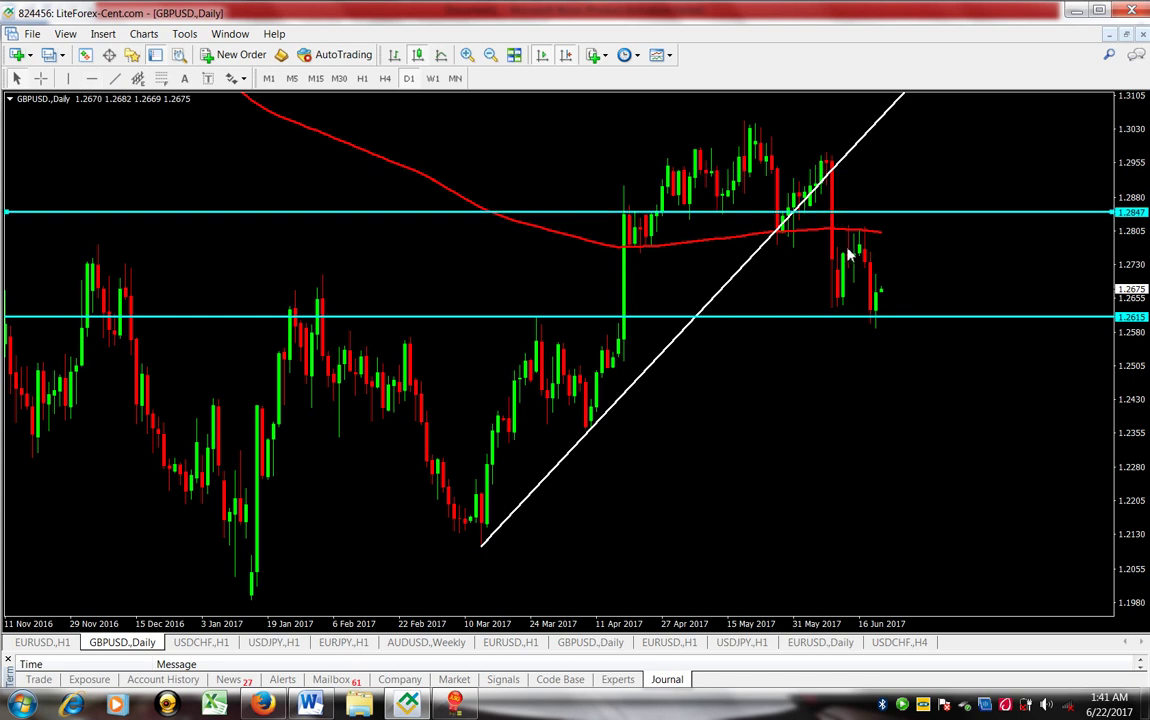
- Set the upper horizontal line's value to 1.2817
right_click(917, 213)
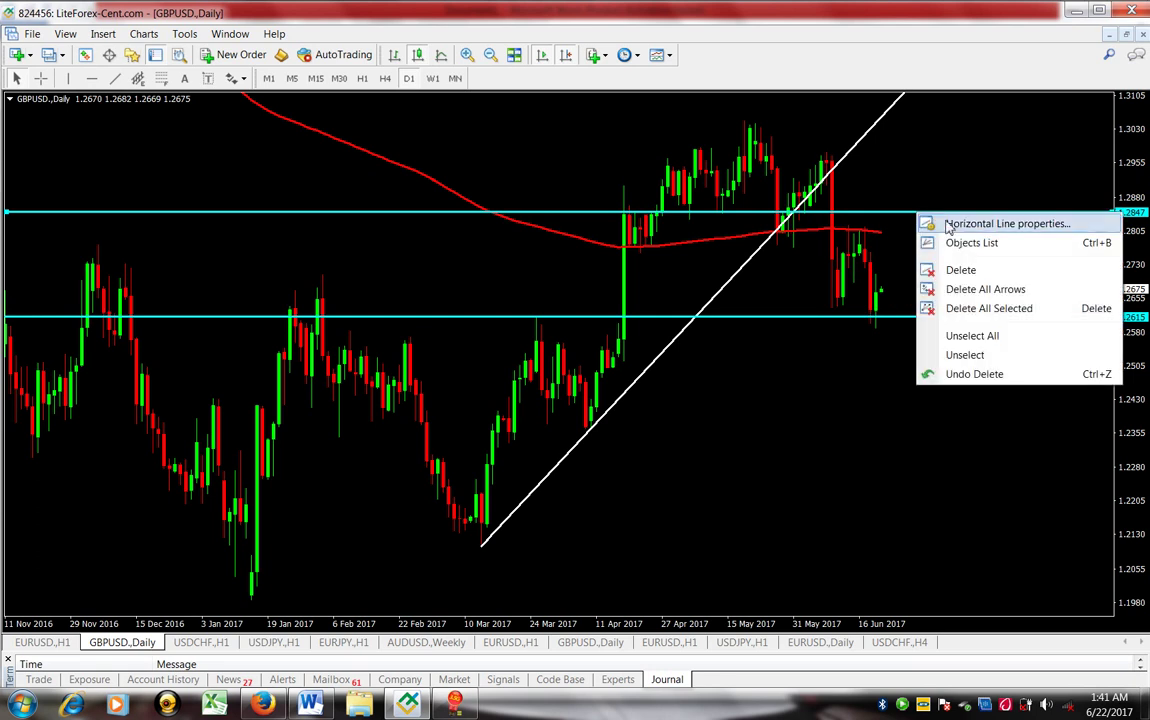
click(955, 224)
text(1)
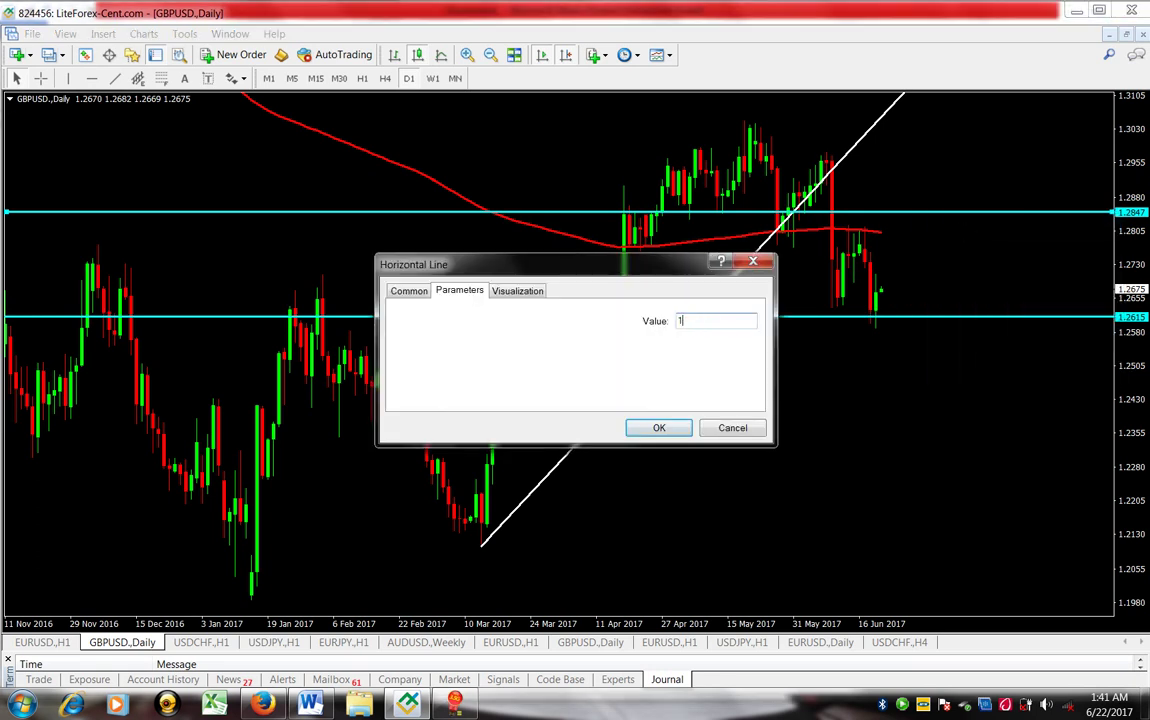
text(.2817)
click(677, 430)
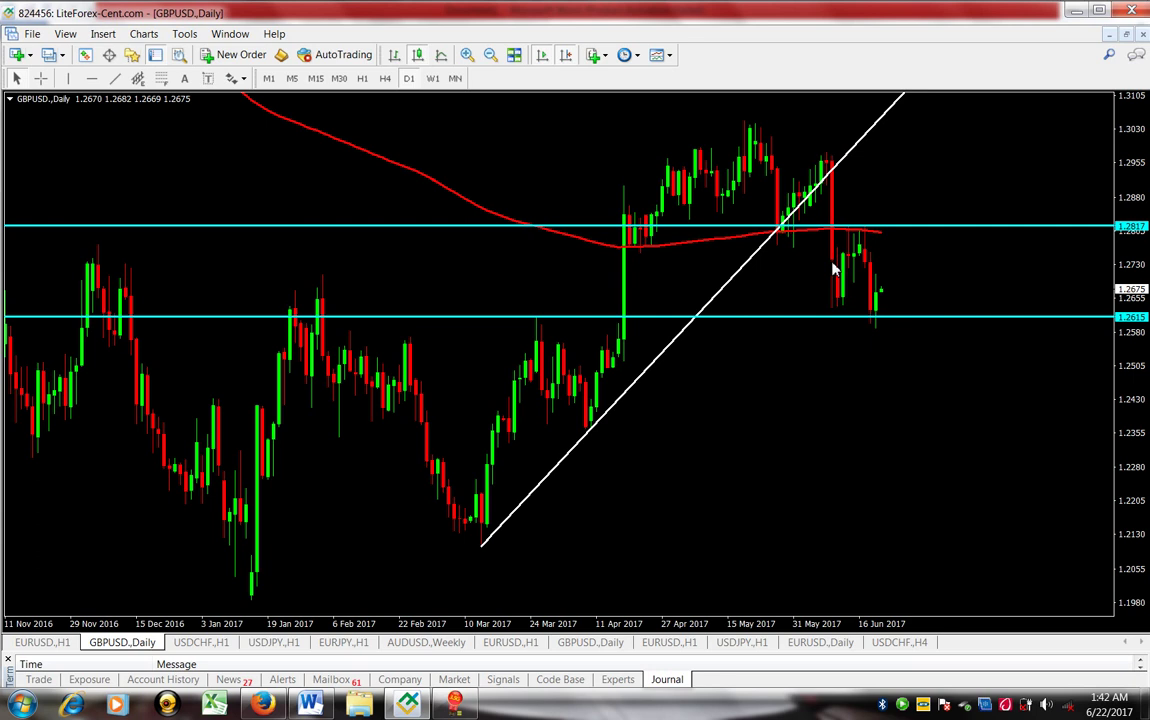
- Check the outline in Word, return to MetaTrader and change the GBPUSD chart to the H4 timeframe
mouse_move(846, 261)
click(305, 708)
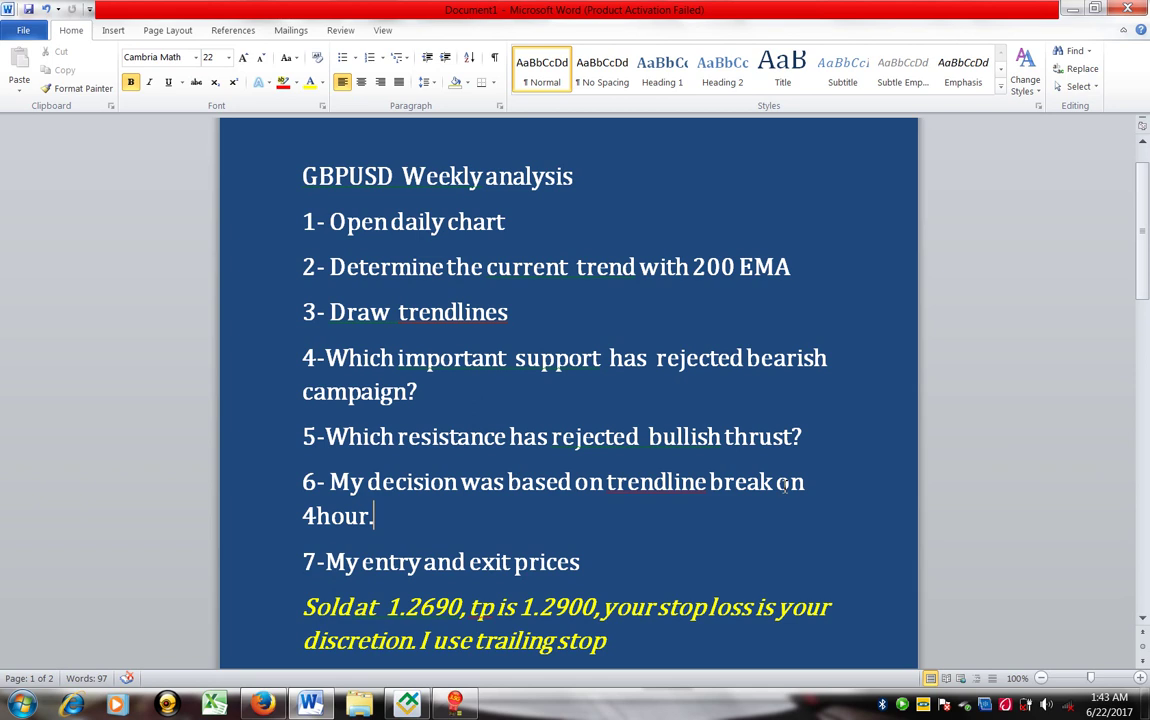
click(405, 706)
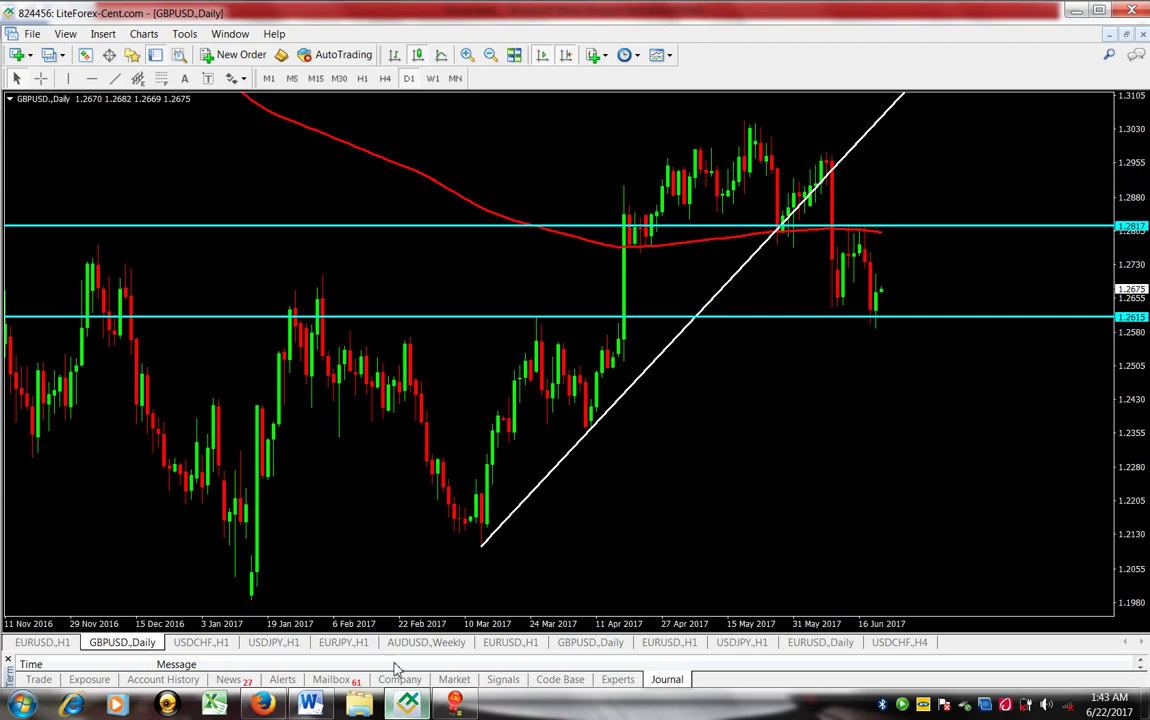
click(392, 78)
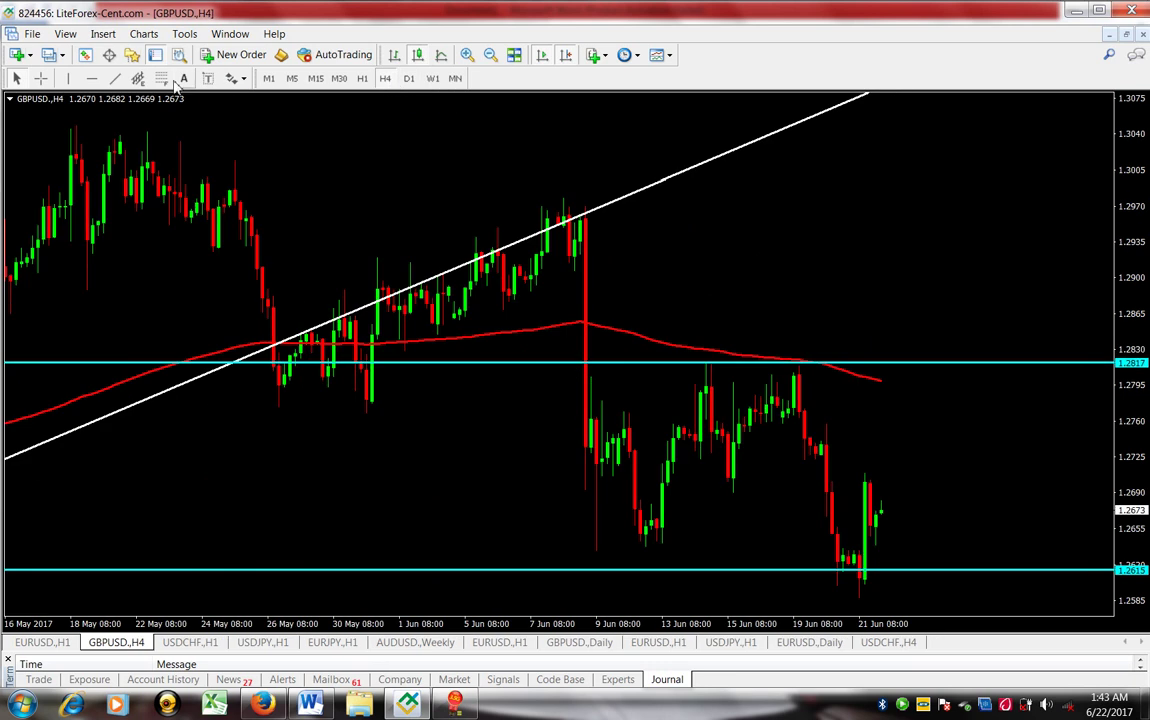
- Draw an ascending trendline on the H4 chart and adjust it to run from the 13 June low through the 15 June low
click(118, 80)
drag(651, 574, 738, 500)
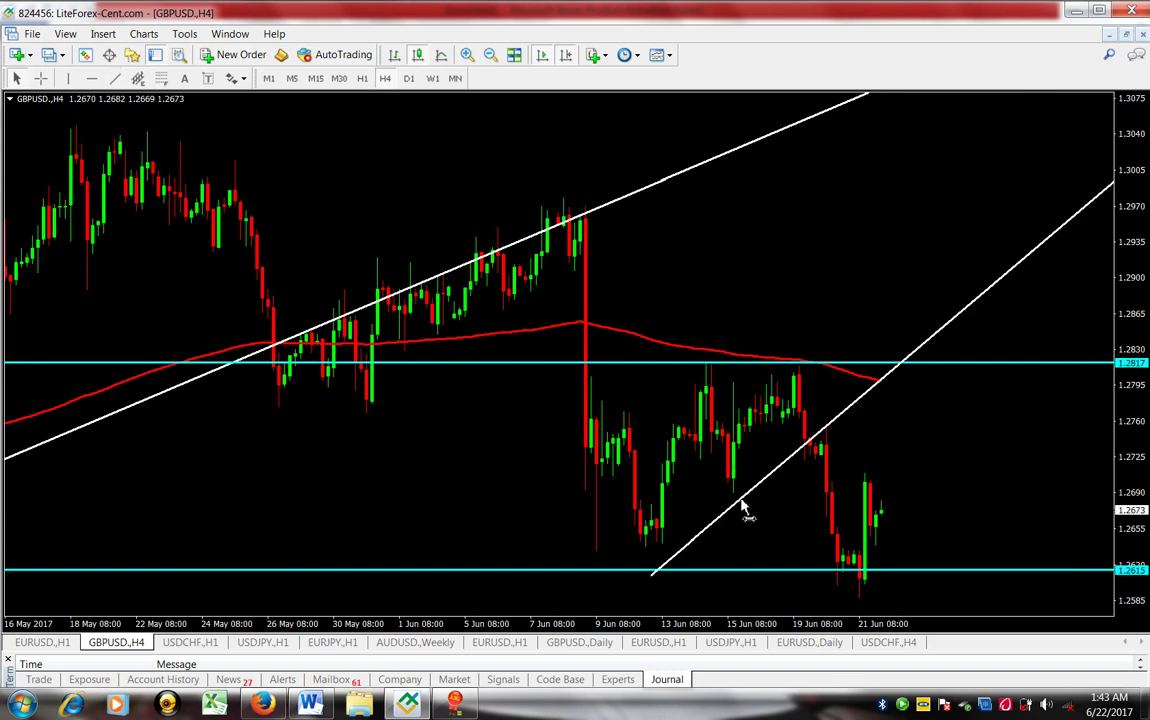
drag(695, 538, 706, 508)
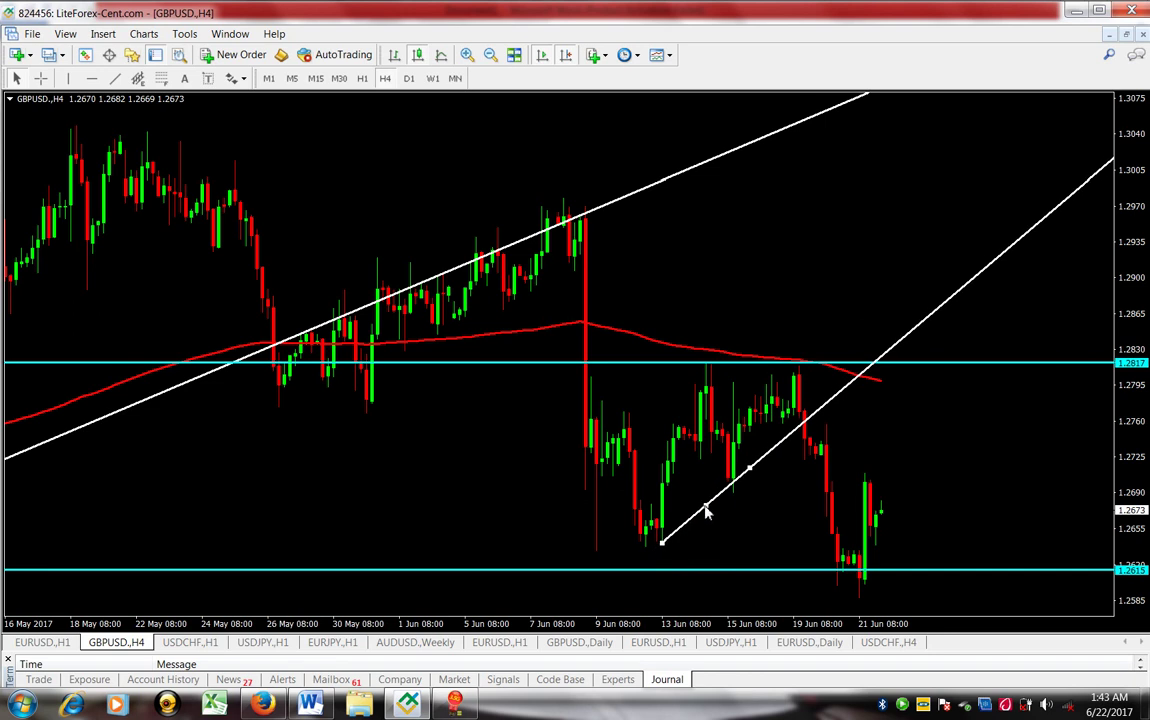
drag(748, 469, 708, 512)
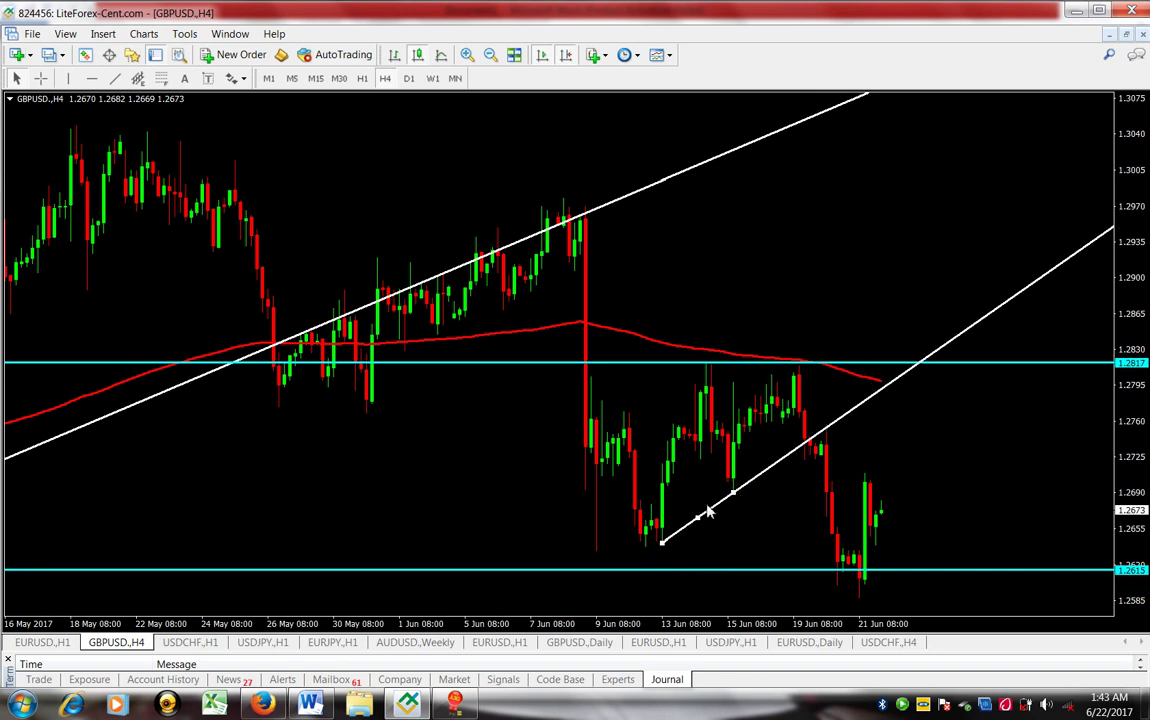
click(665, 548)
- Return the GBPUSD chart to the daily timeframe and switch to the analysis outline in Word
mouse_move(816, 455)
click(409, 79)
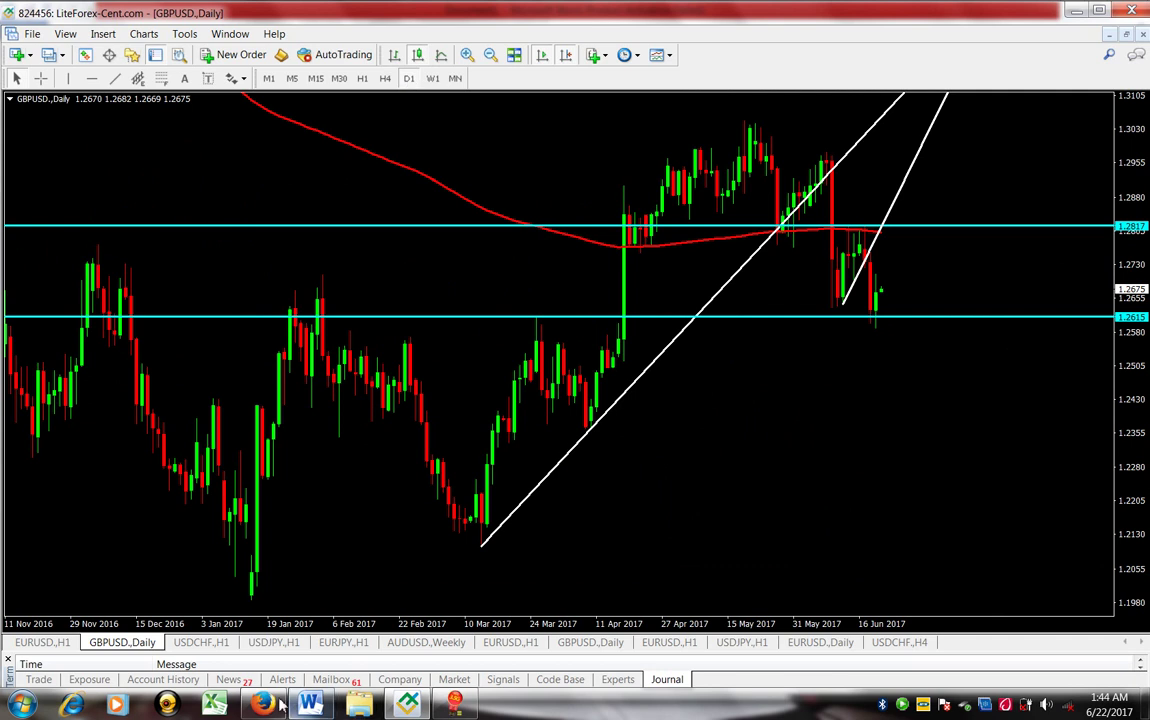
click(310, 706)
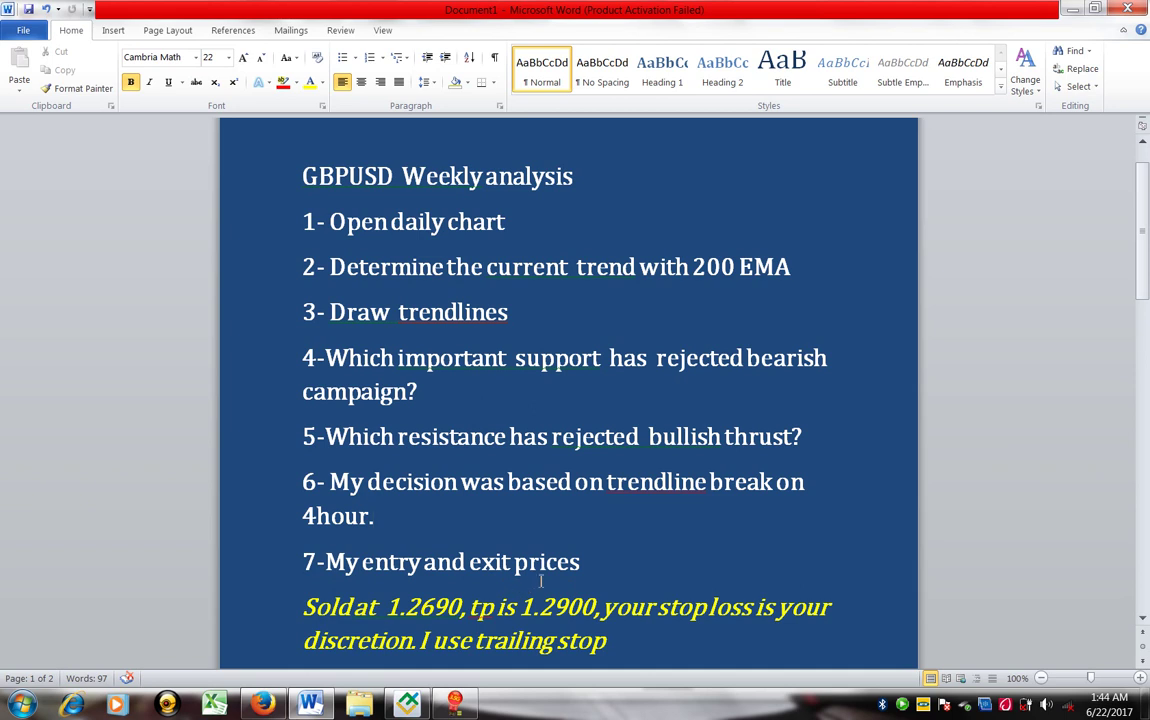
- Switch to MetaTrader and review the GBPUSD lines on H4 and then daily, inspecting the daily candle at the long trendline's second low
click(406, 706)
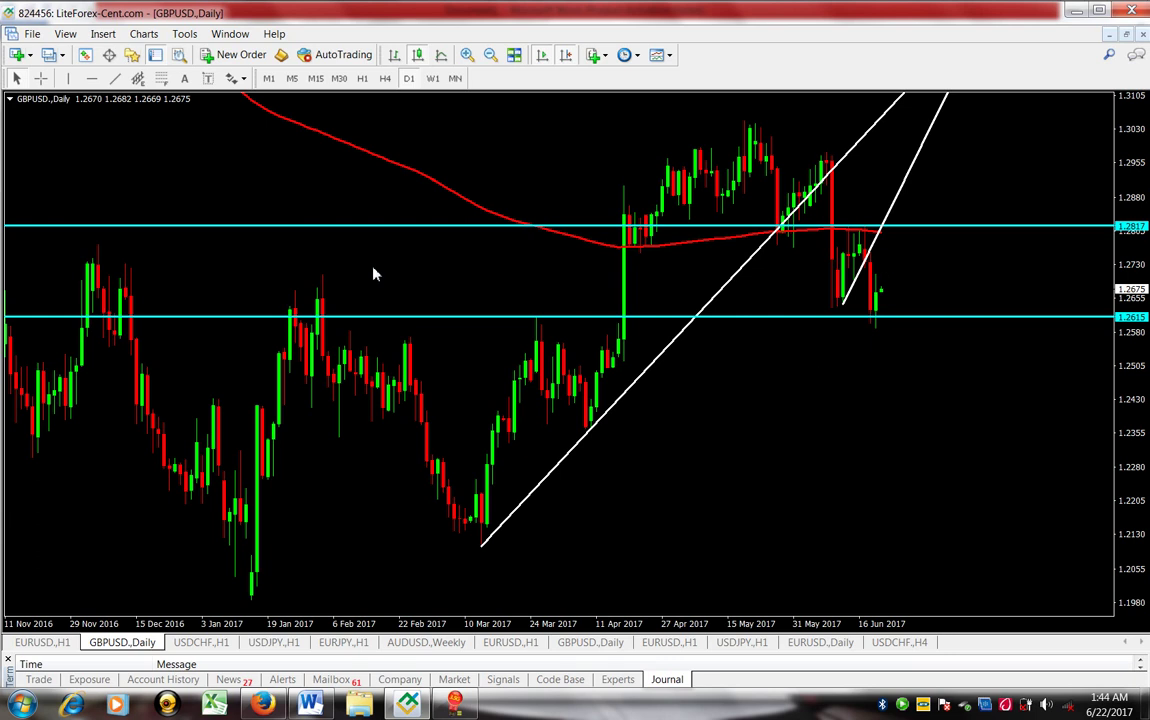
click(385, 78)
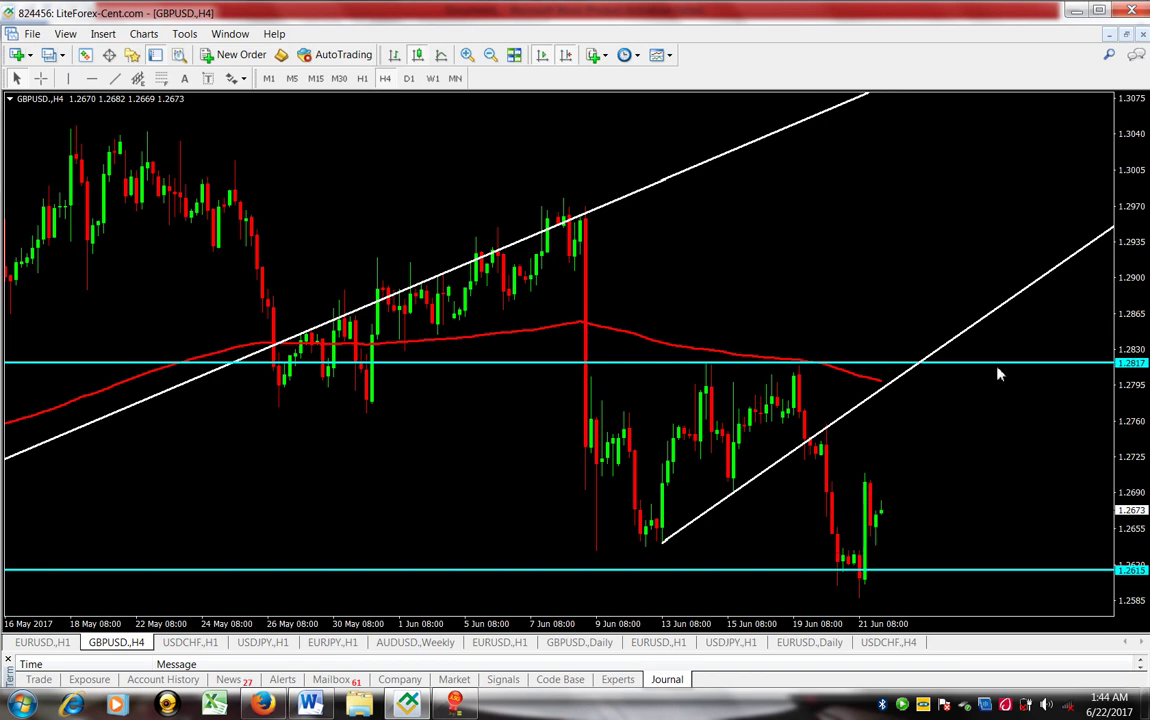
mouse_move(1006, 368)
click(408, 80)
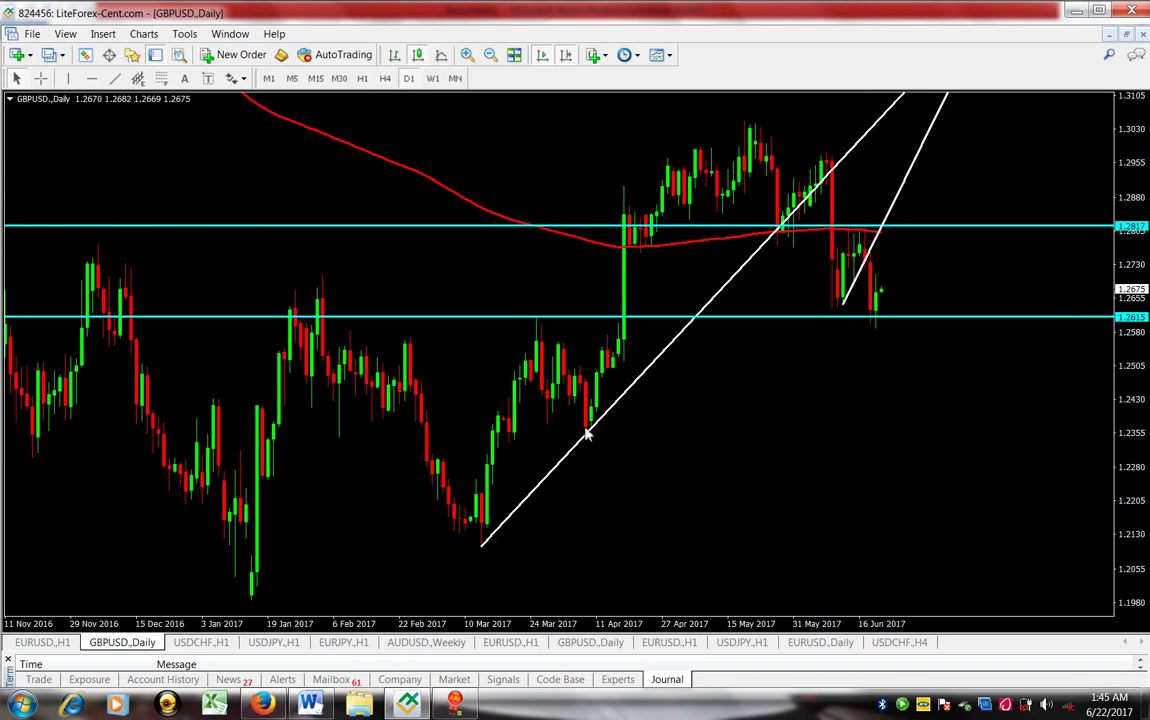
mouse_move(588, 430)
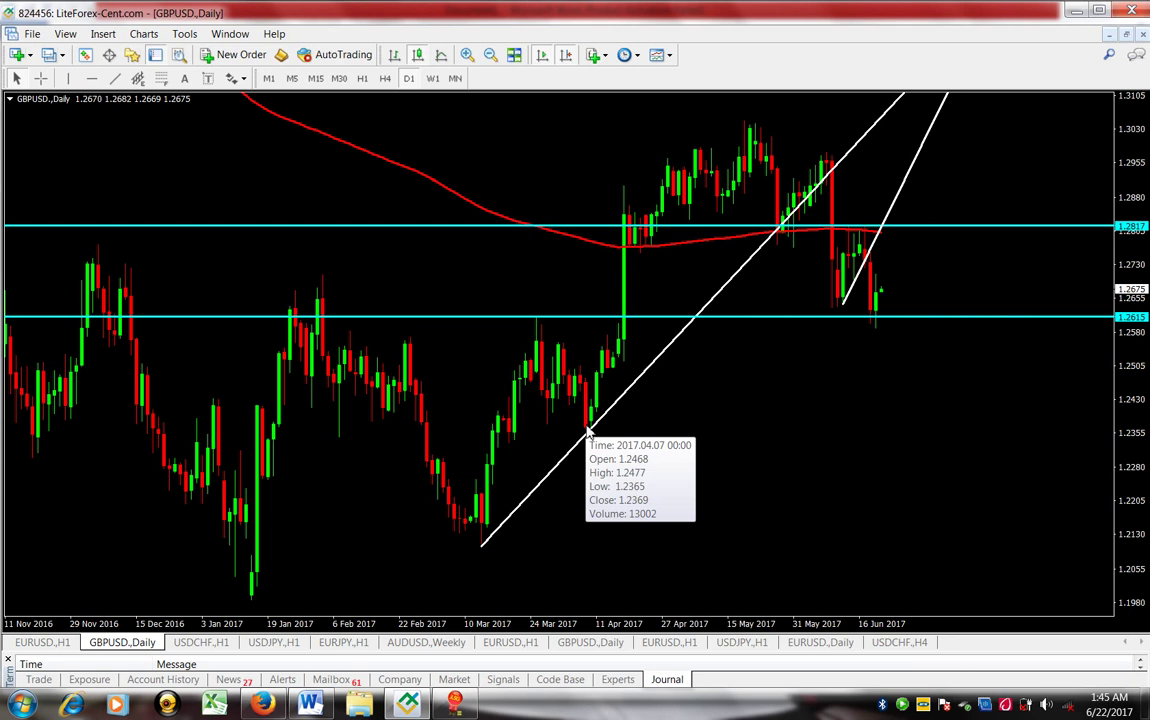
- Check the entry, exit and trade-conditions items of the analysis outline in Word, then return to the GBPUSD chart in MetaTrader
click(312, 704)
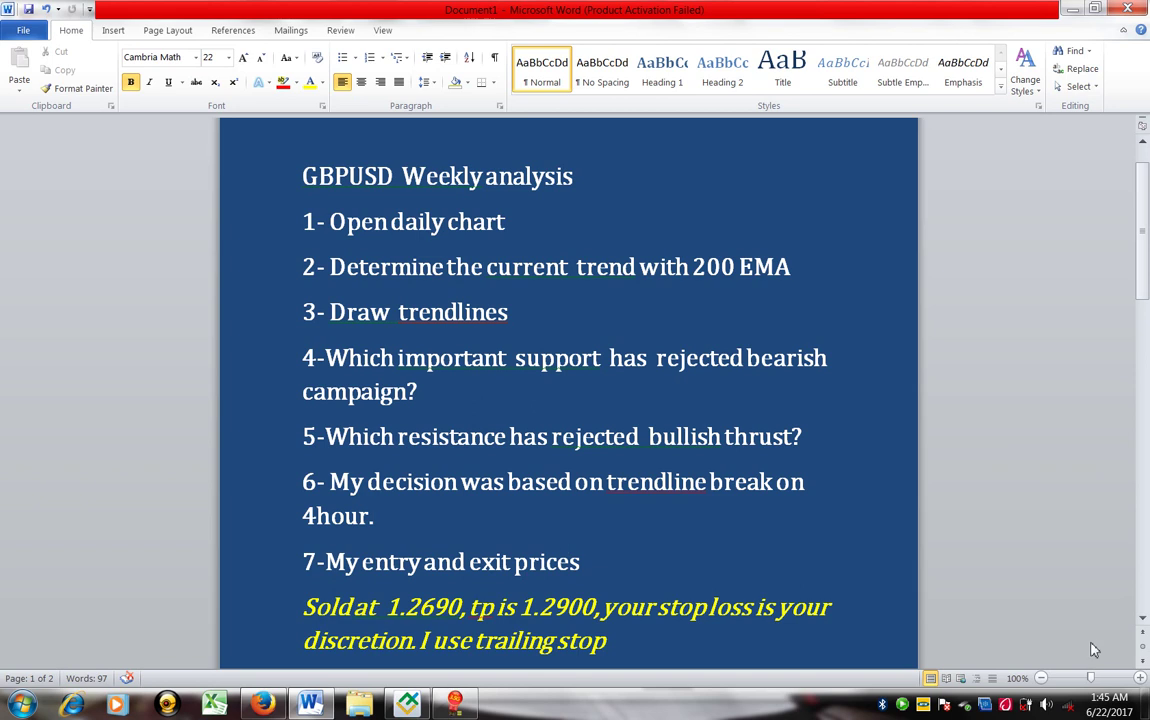
scroll(1025, 560, down, 1)
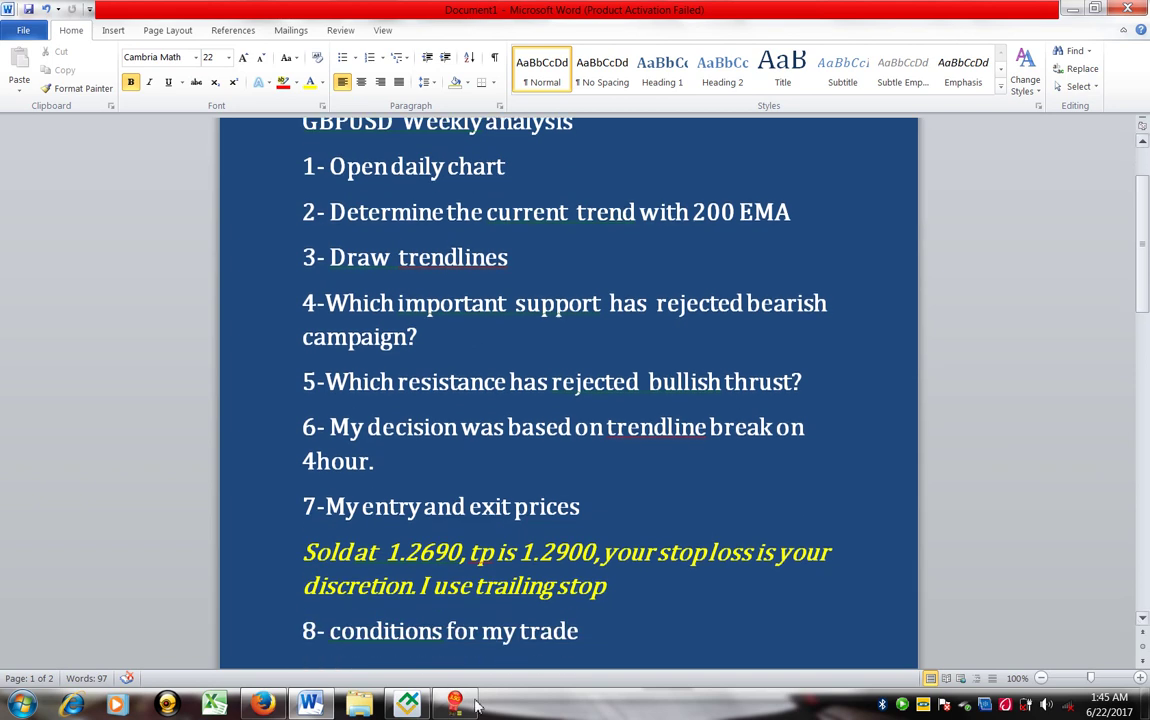
click(415, 706)
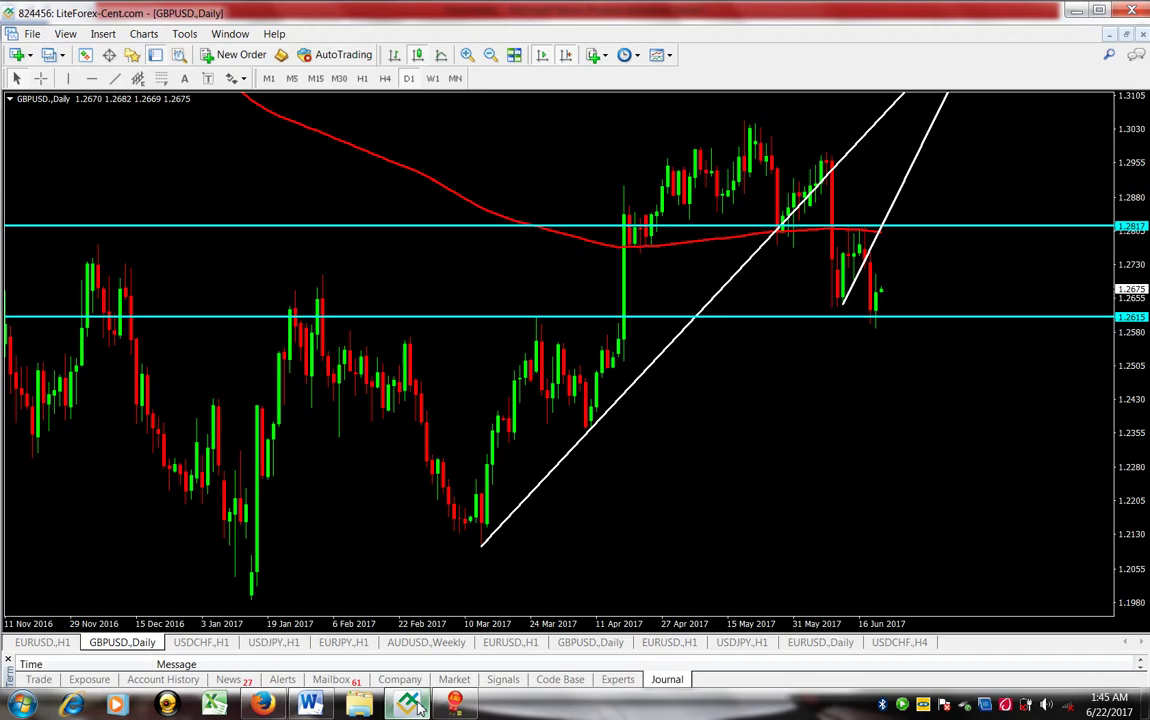